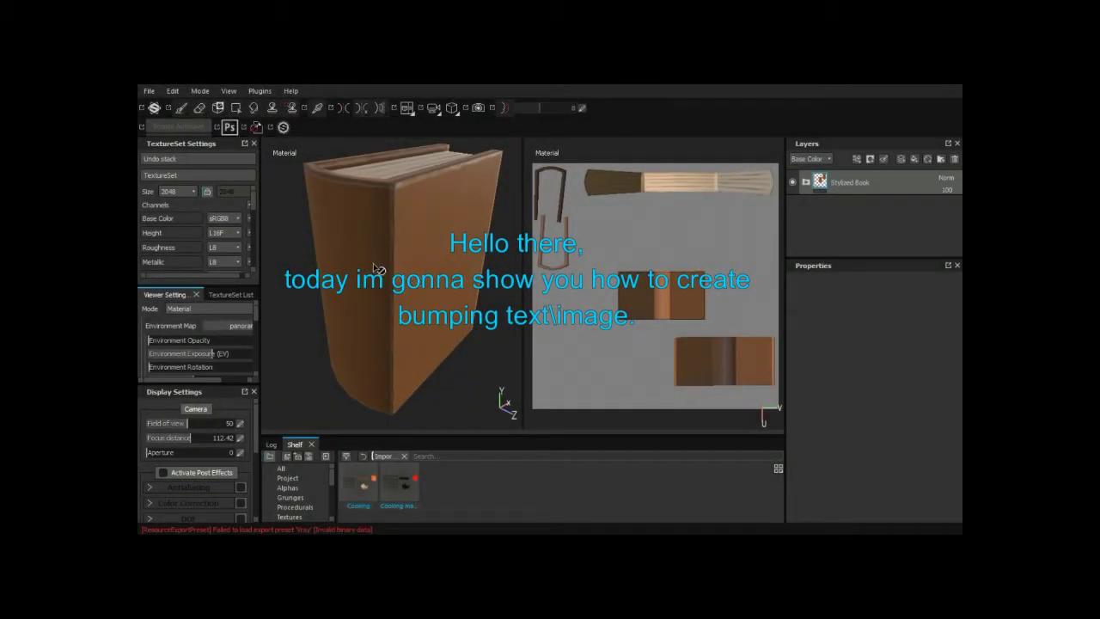
- Orbit the 3D view until the book's front cover faces the camera
mouse_move(378, 269)
alt+mouse_down()
mouse_move(387, 247)
mouse_move(414, 273)
mouse_move(393, 268)
mouse_move(405, 292)
alt+mouse_up()
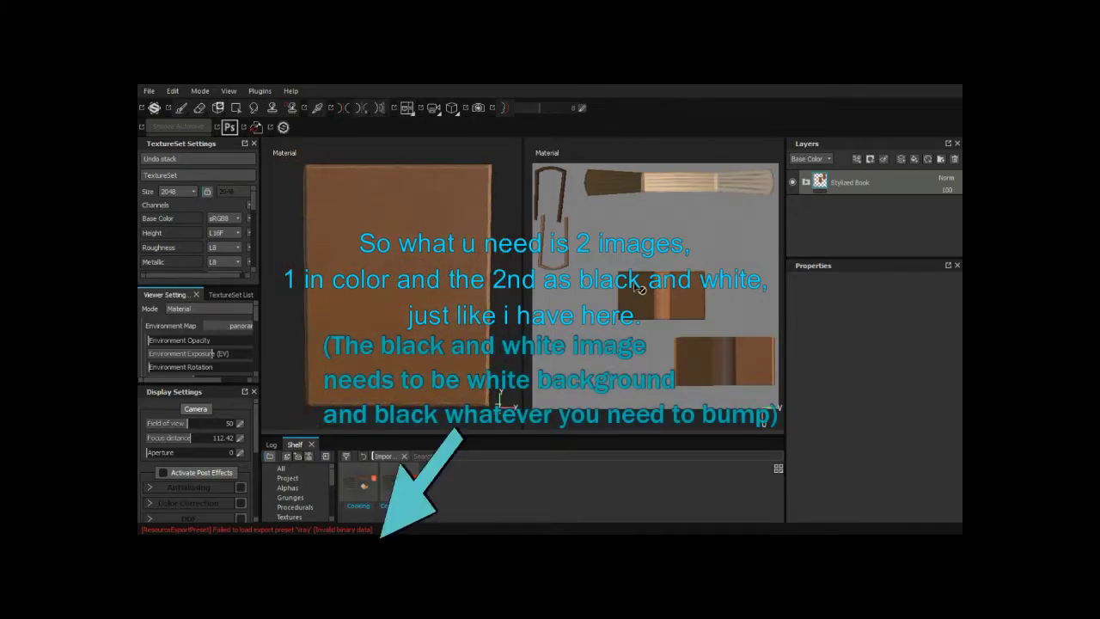
- Add an empty Layer 1 above Stylized Book and switch to the Projection tool
click(901, 161)
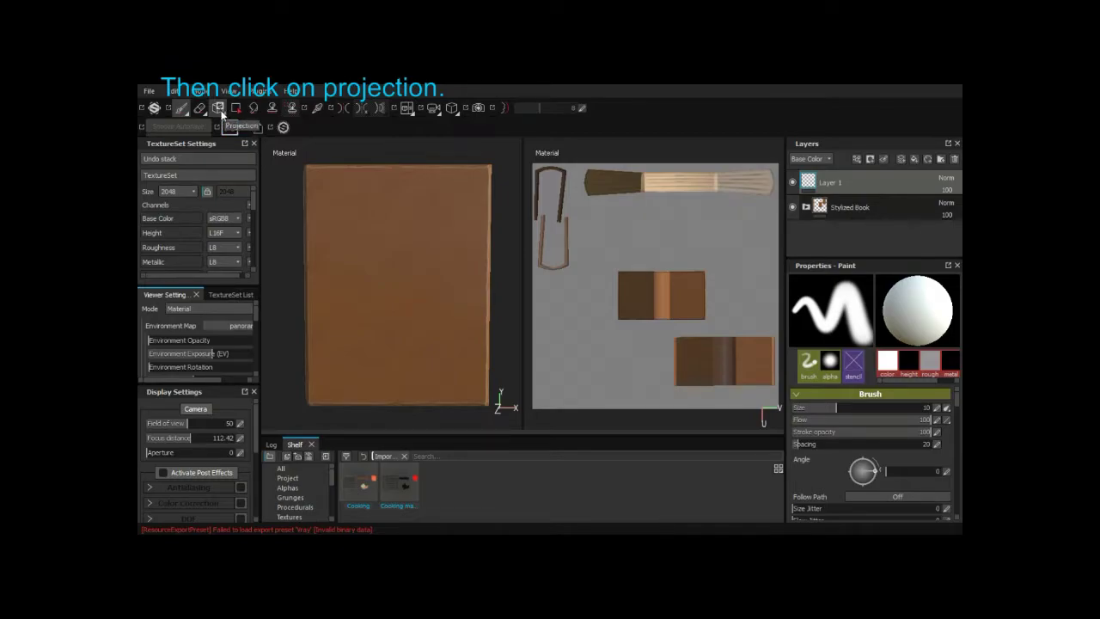
click(219, 108)
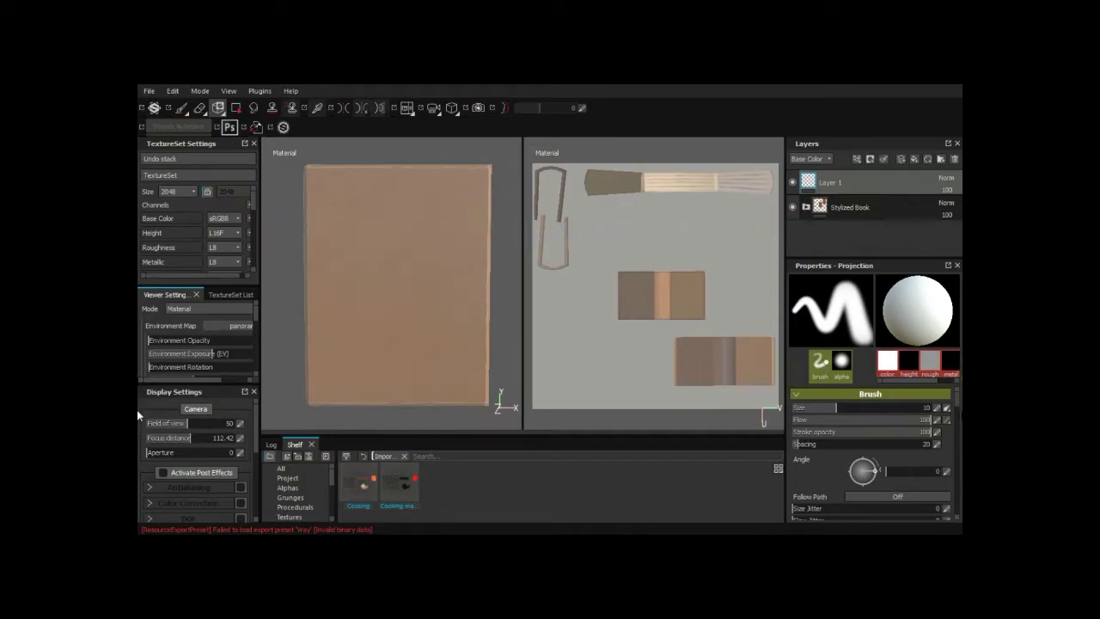
- Scroll the Projection properties to the Base Color, Height and Roughness material slots
drag(958, 404, 957, 417)
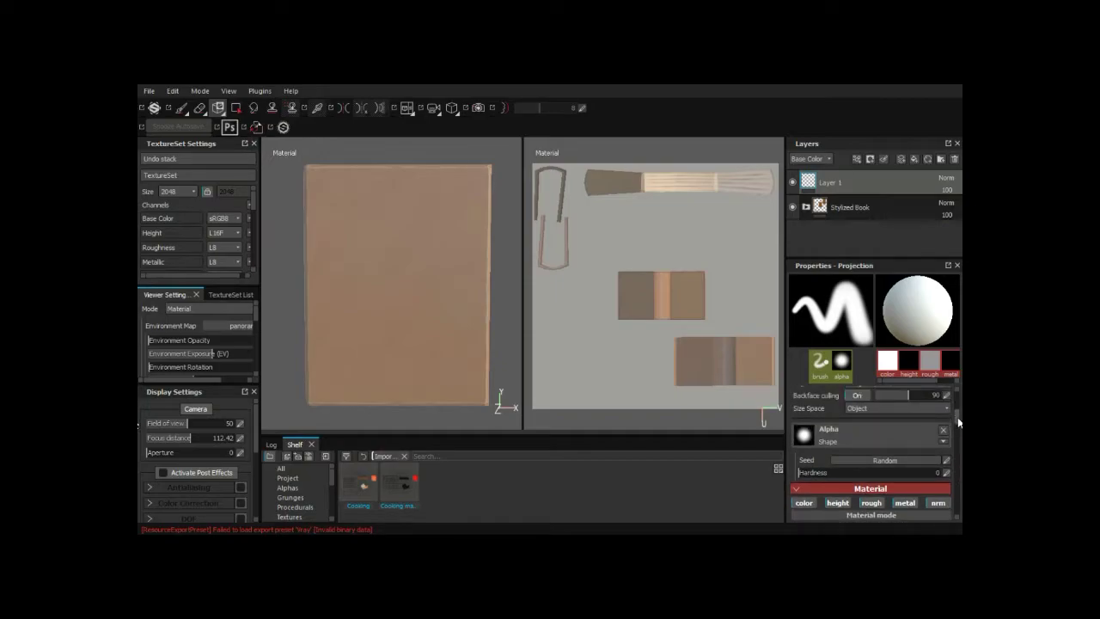
drag(957, 417, 958, 432)
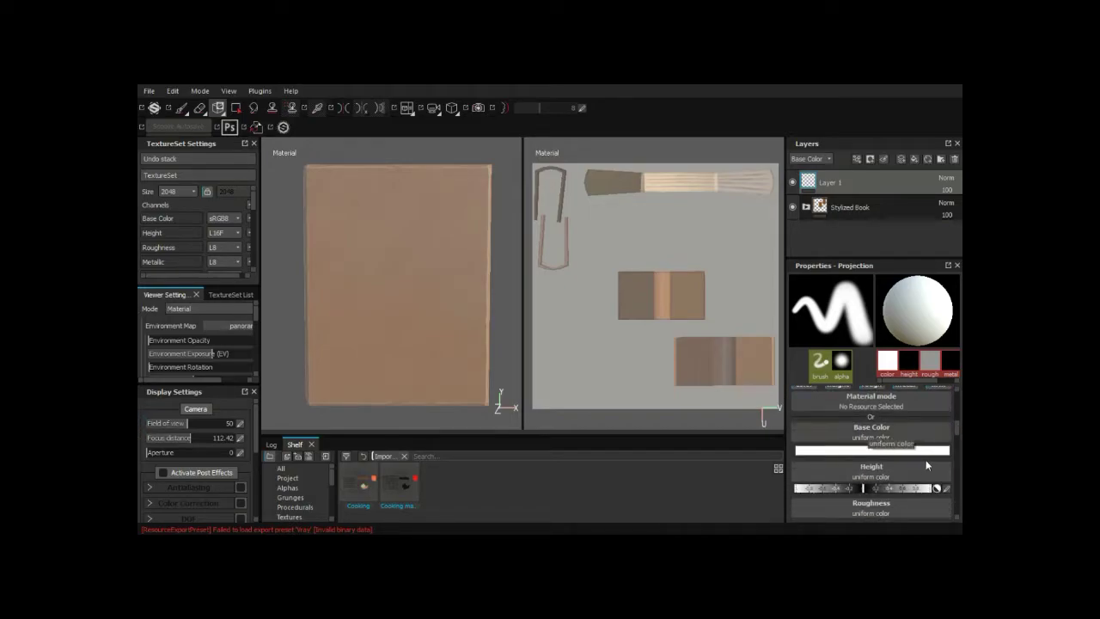
drag(956, 426, 958, 432)
scroll(958, 432, down, 1)
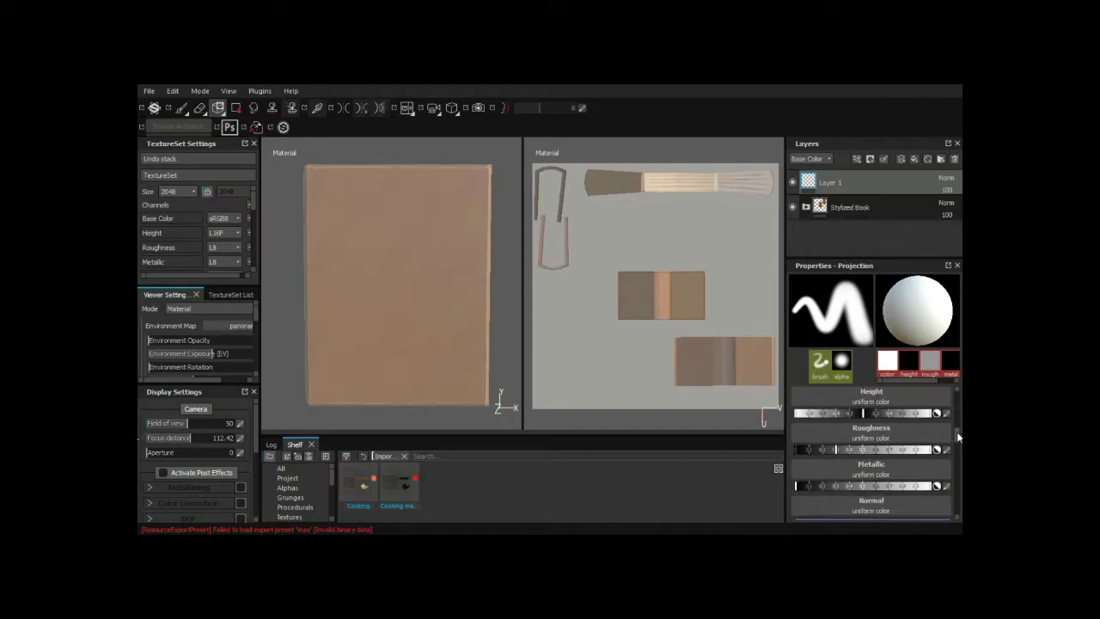
scroll(958, 432, down, 1)
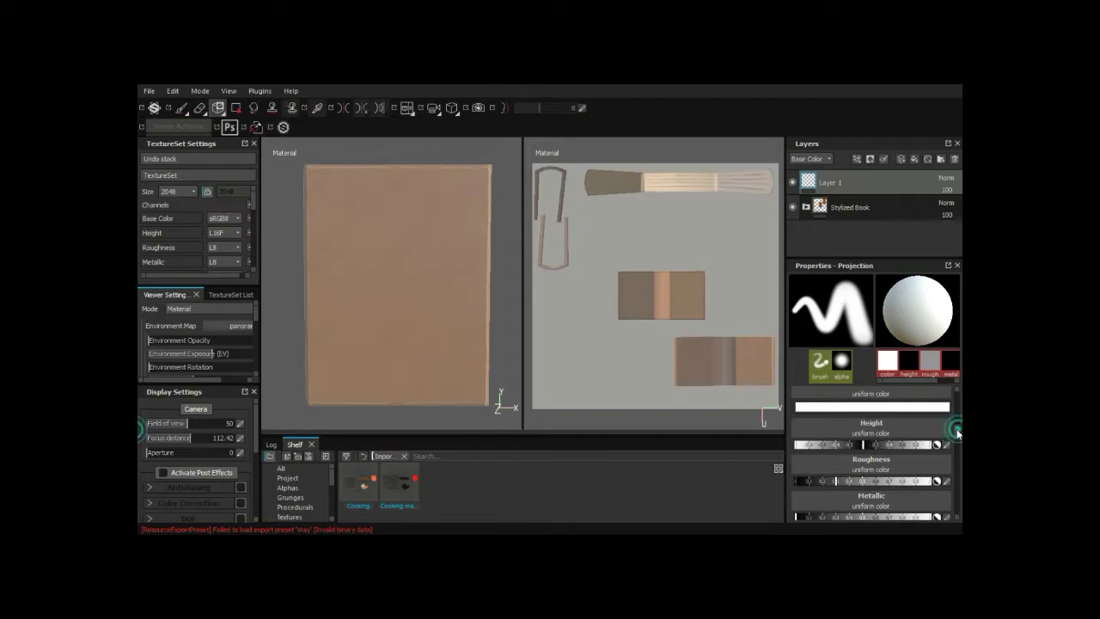
scroll(955, 430, up, 2)
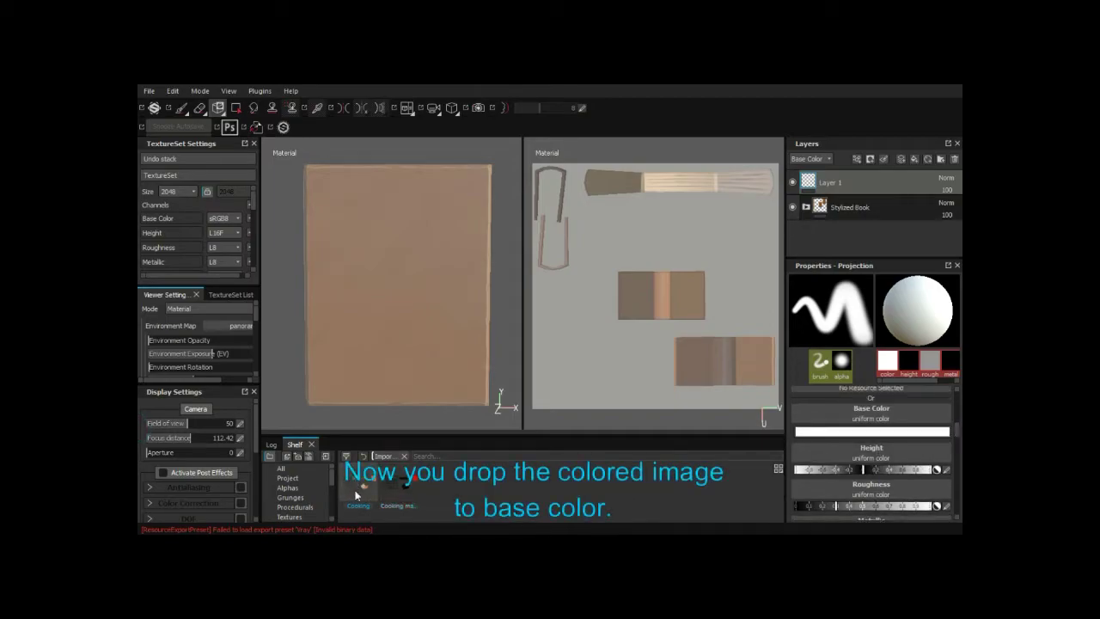
- Assign the Cooking image to Base Color and the Cooking mask to Roughness and Height
drag(357, 495, 907, 440)
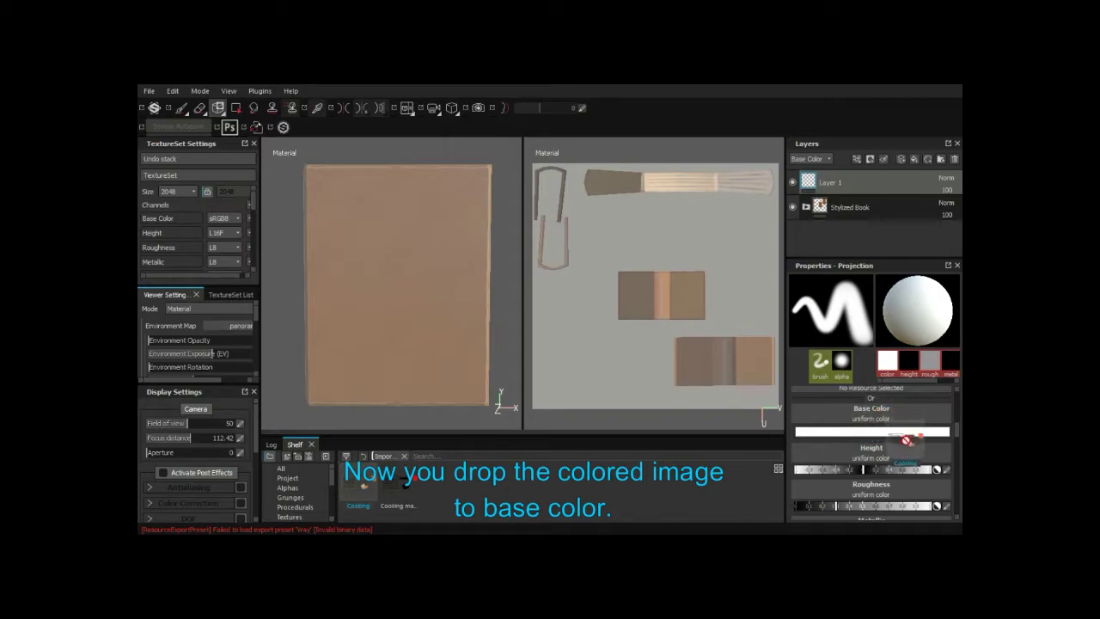
drag(906, 439, 879, 411)
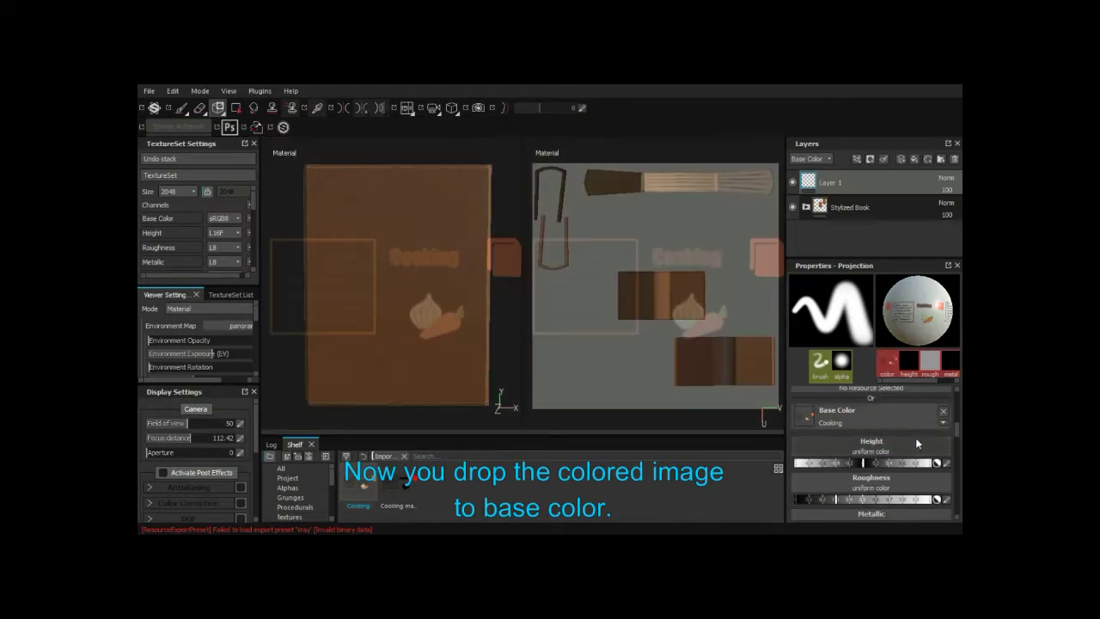
drag(954, 427, 956, 432)
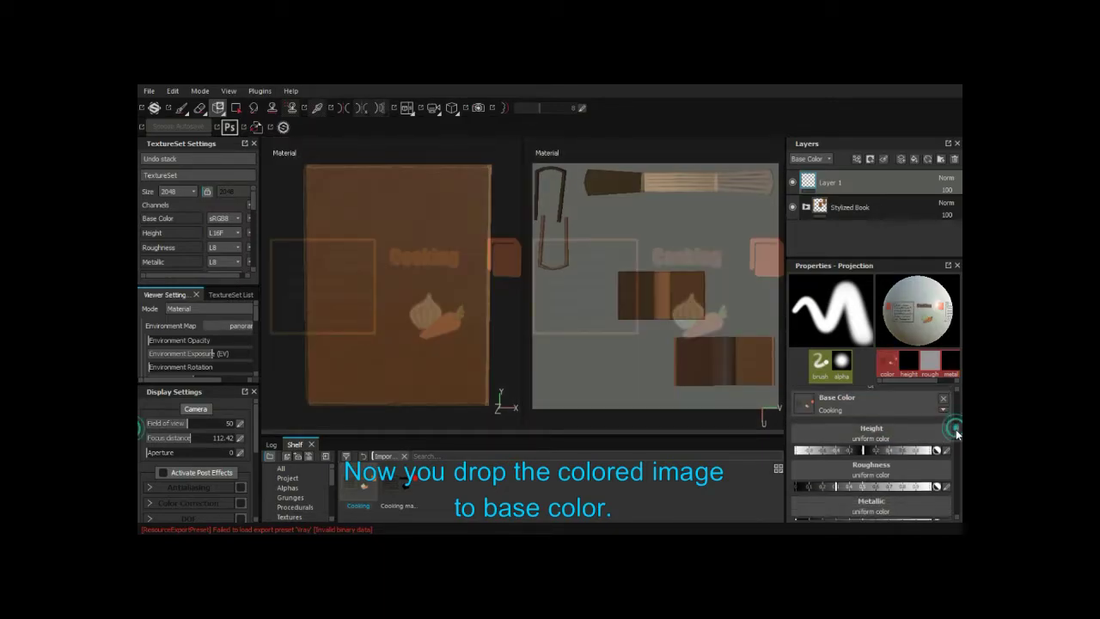
scroll(956, 428, down, 2)
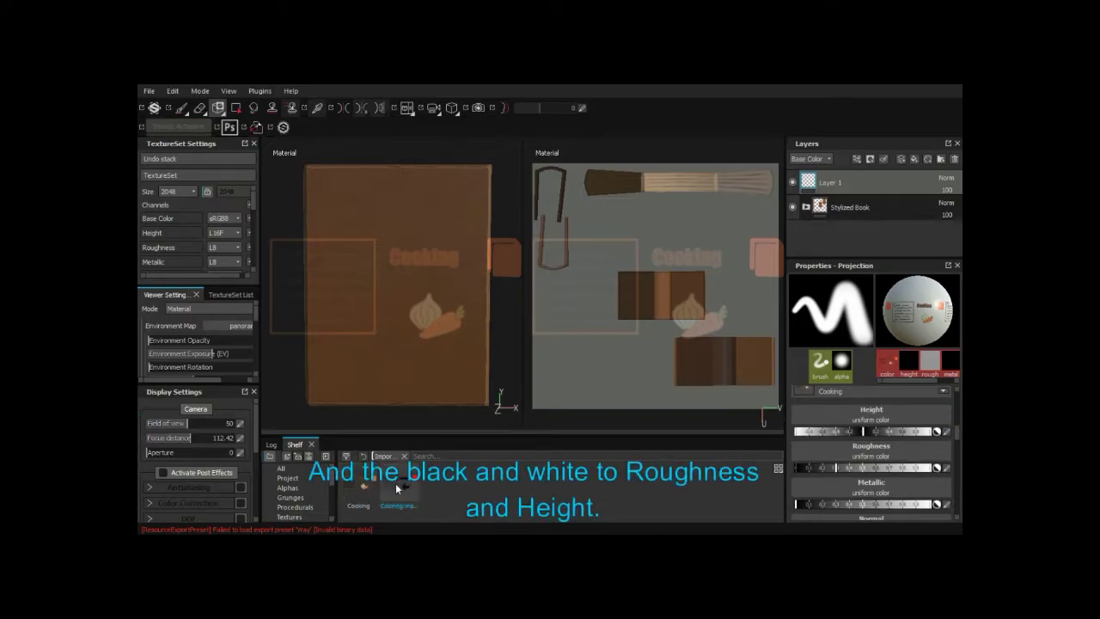
drag(395, 483, 877, 448)
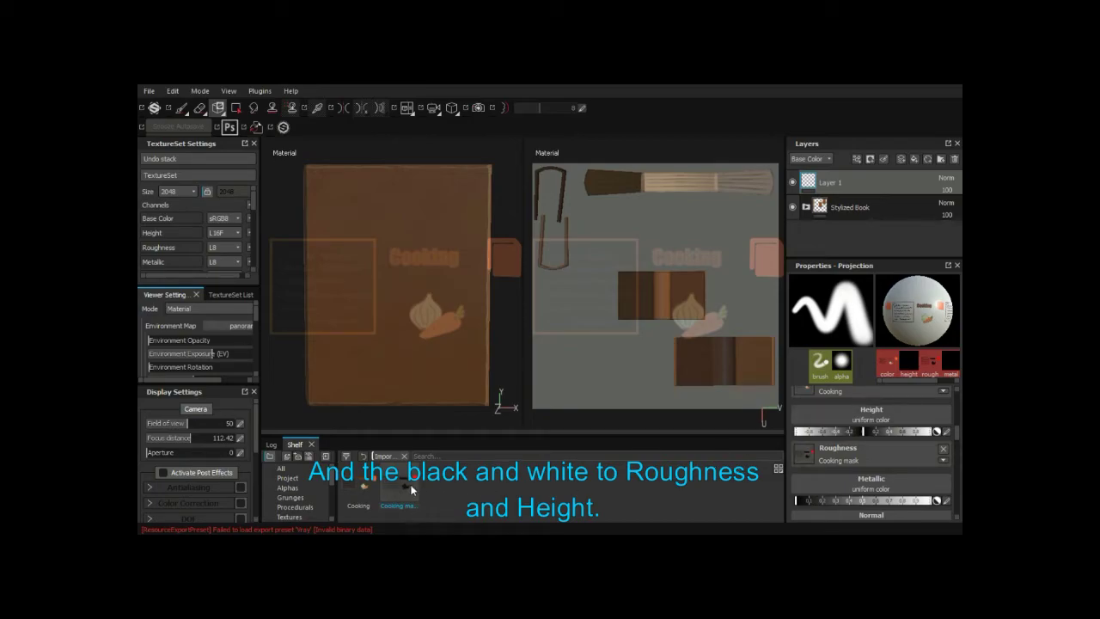
drag(410, 489, 847, 413)
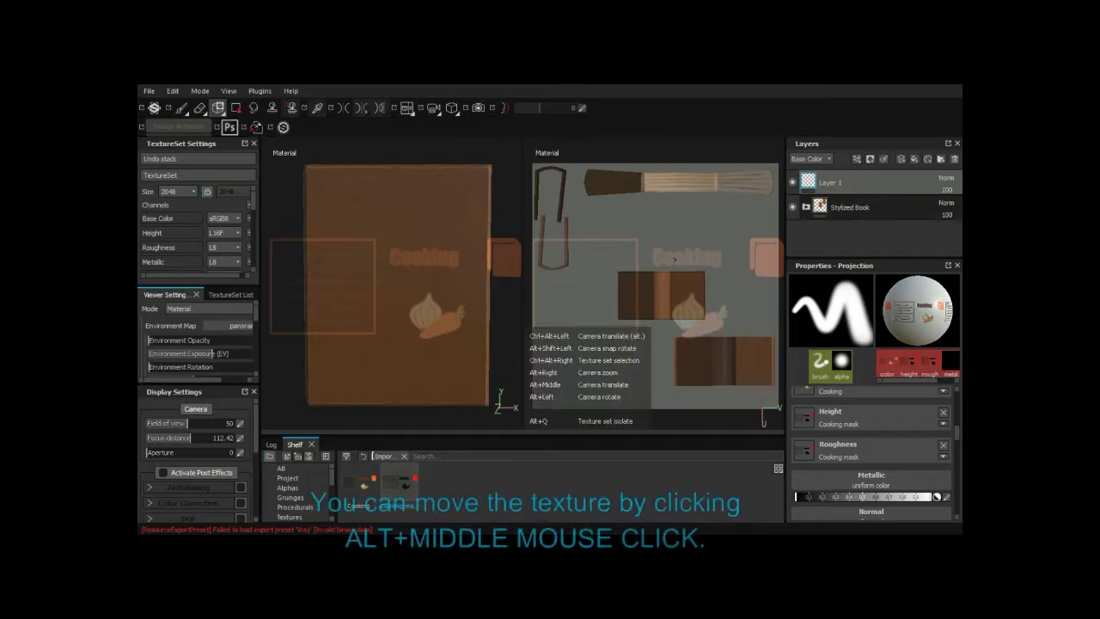
- Frame the 2D view on the book's front cover and enter stencil adjustment with S
scroll(670, 260, down, 1)
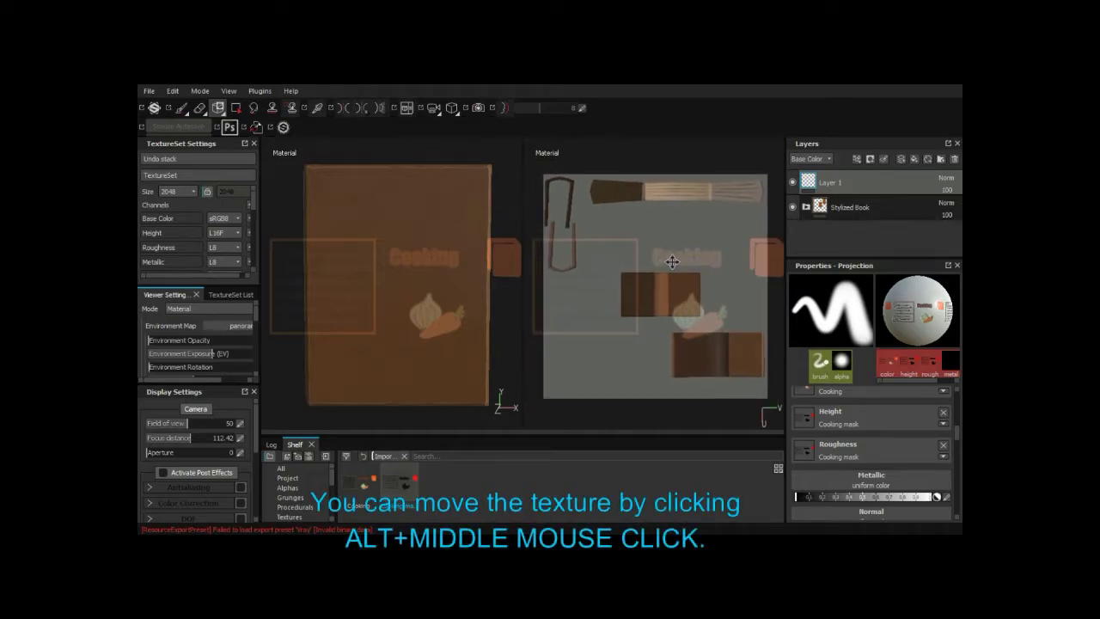
alt+middle_drag(666, 260, 651, 257)
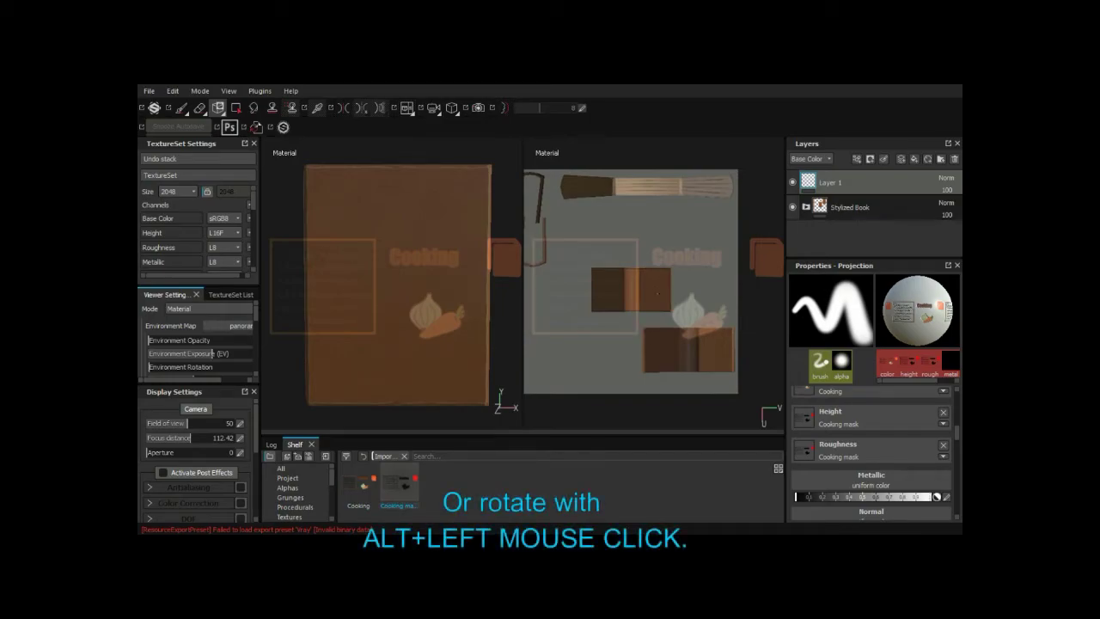
scroll(657, 294, down, 2)
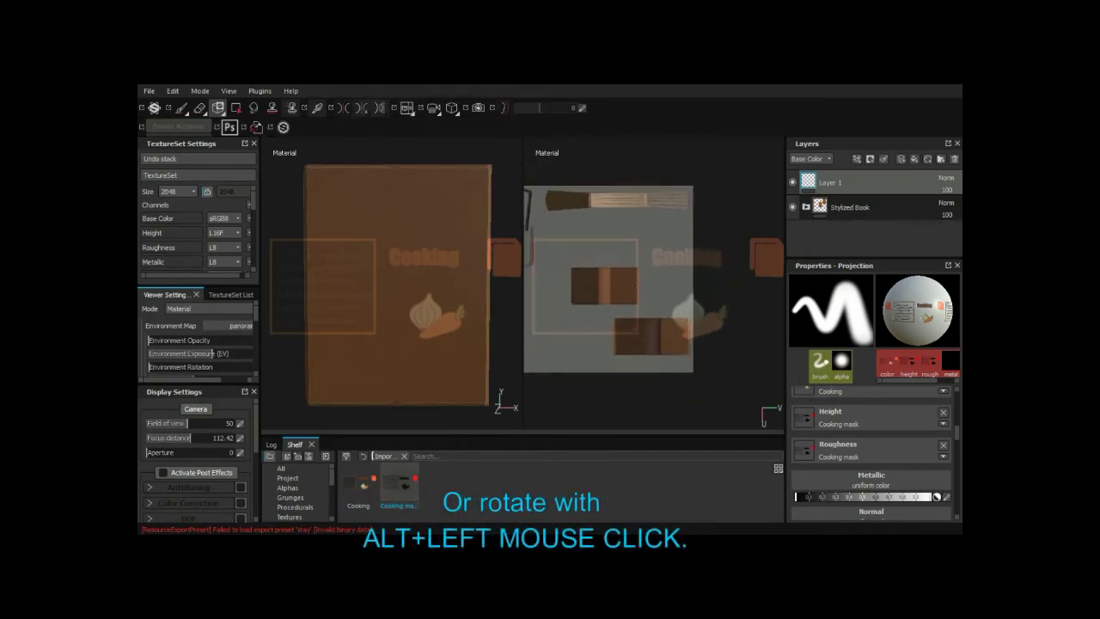
mouse_move(657, 294)
alt+mouse_down()
mouse_move(621, 286)
mouse_move(636, 273)
alt+mouse_up()
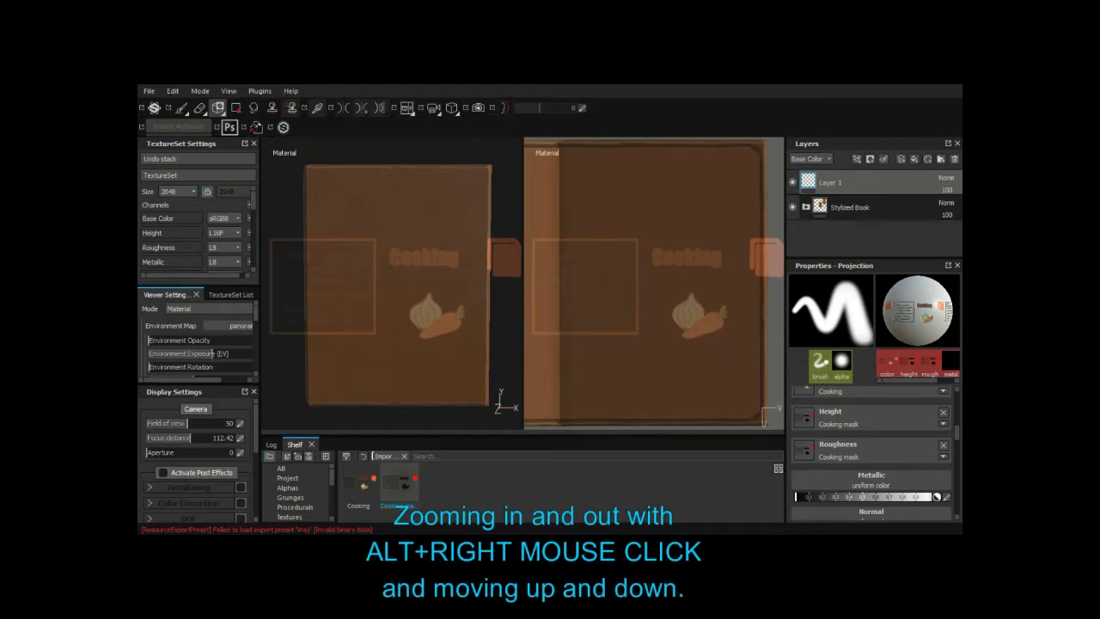
alt+right_drag(636, 274, 632, 275)
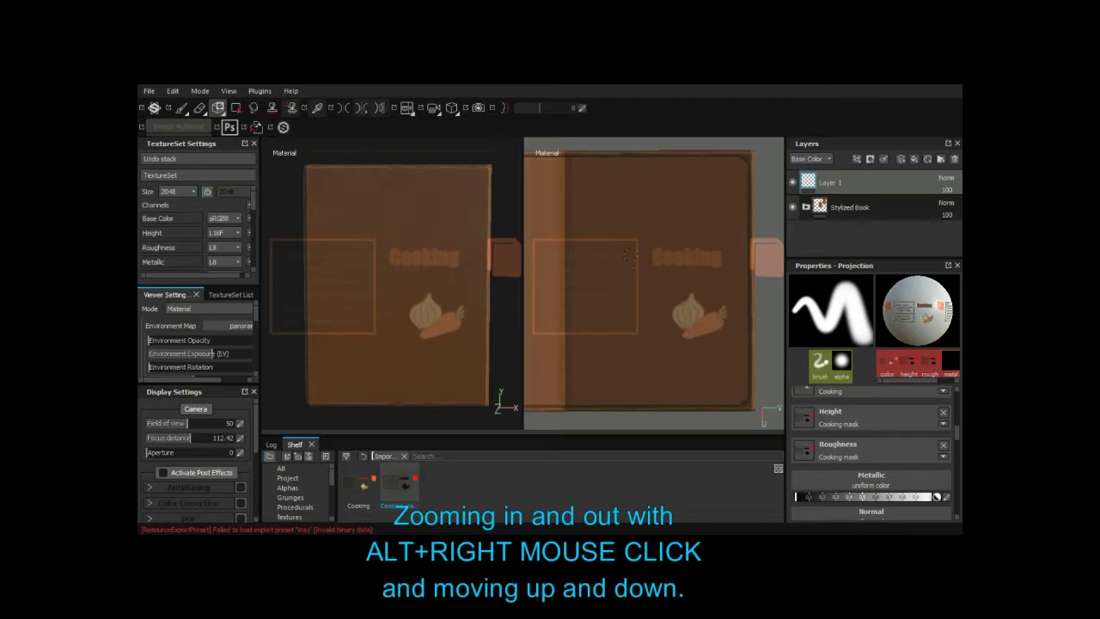
key(ctrl)
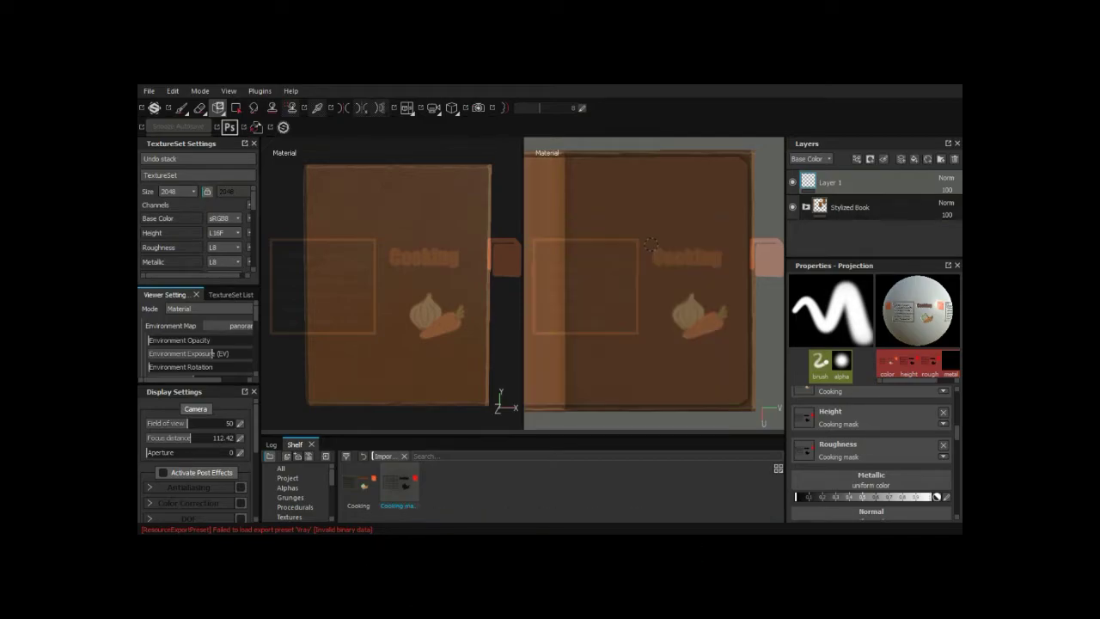
key(s)
key(s)
key(s)
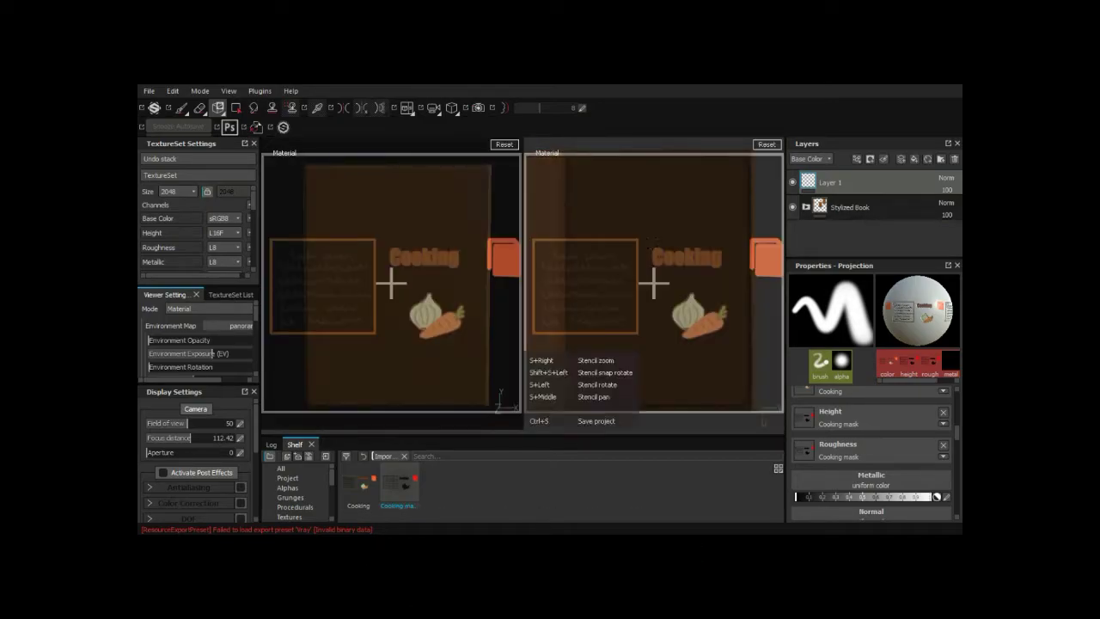
- Enlarge and reposition the projected Cooking image over the front cover
middle_drag(665, 238, 644, 231)
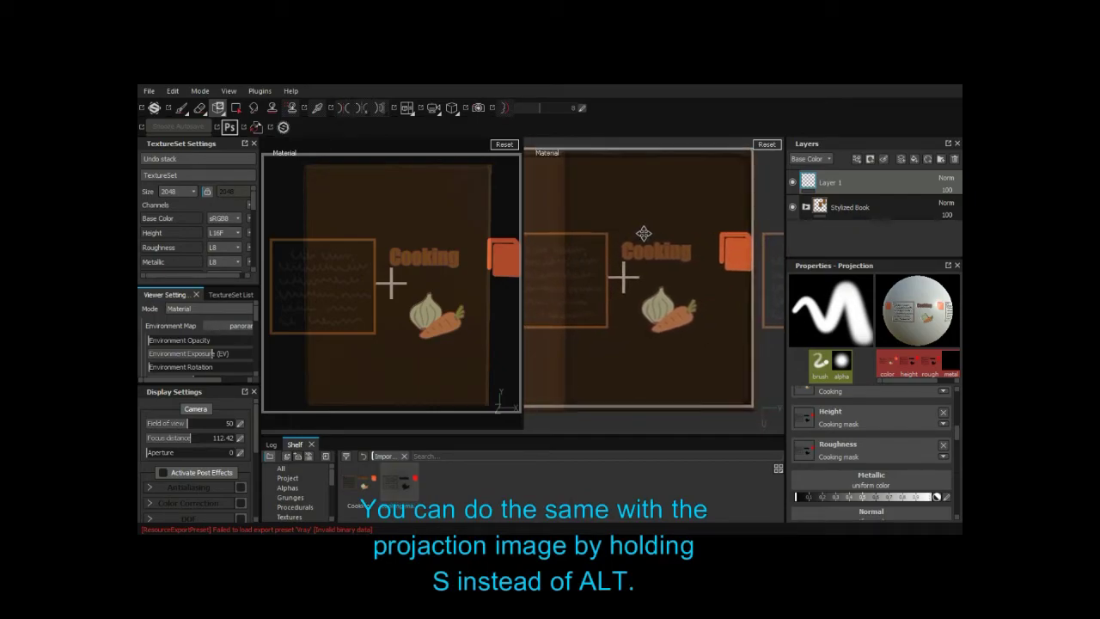
right_drag(644, 232, 642, 266)
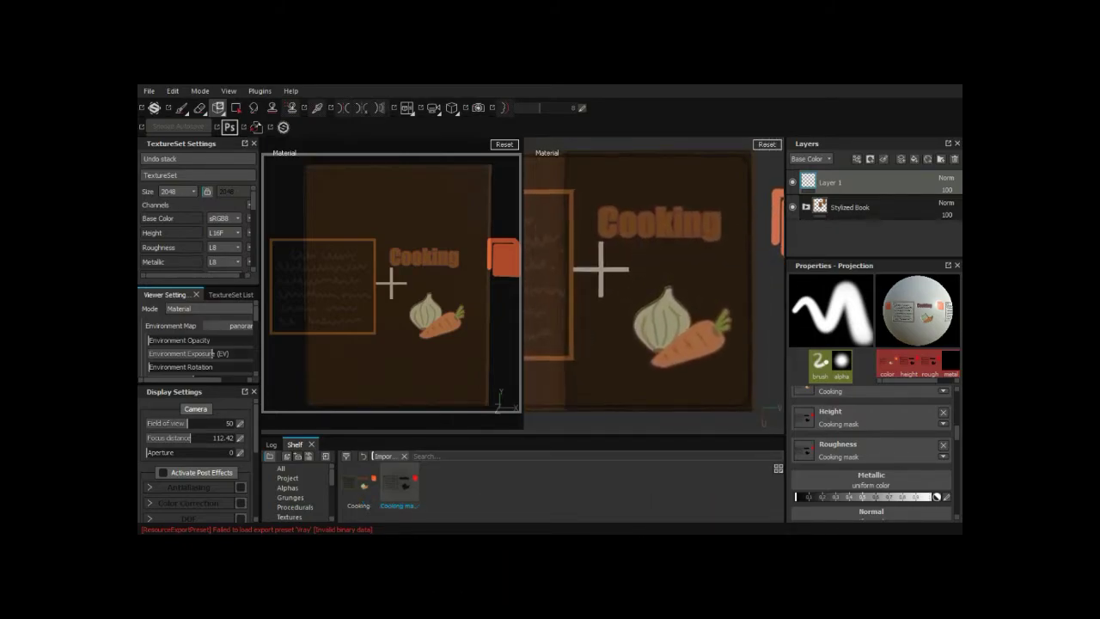
middle_drag(652, 258, 648, 252)
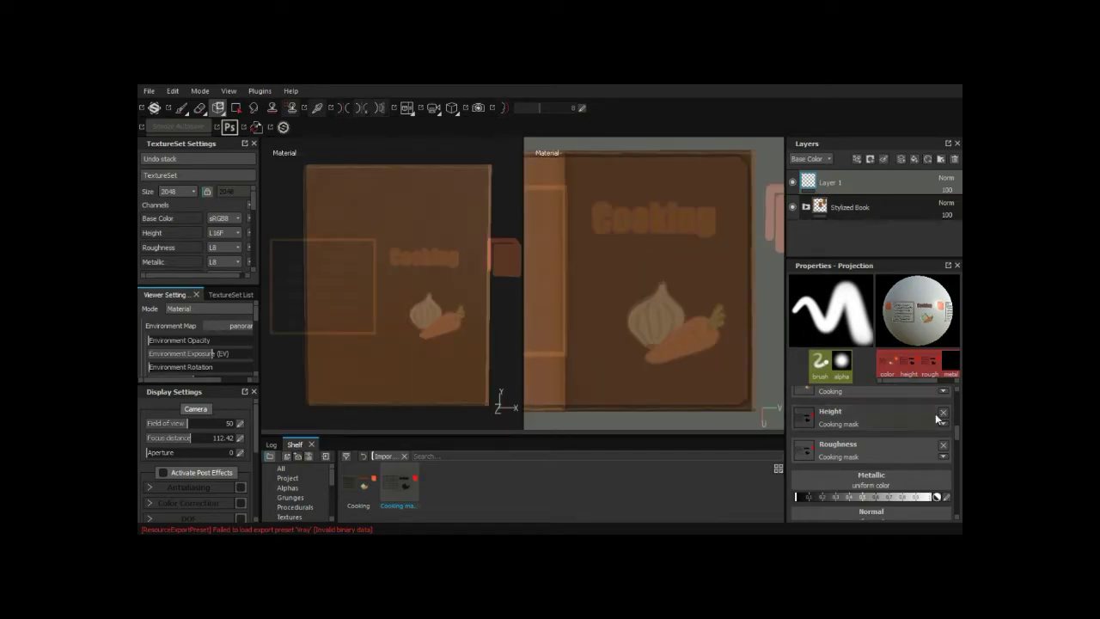
- Raise the projection brush's alpha hardness to 1
drag(956, 432, 957, 417)
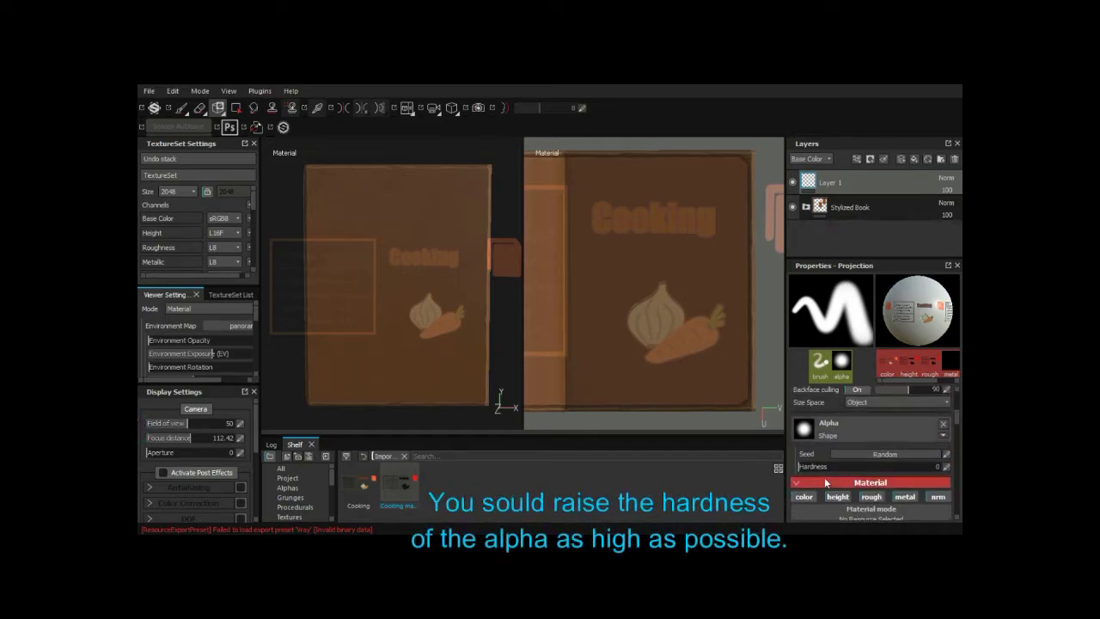
drag(825, 466, 848, 468)
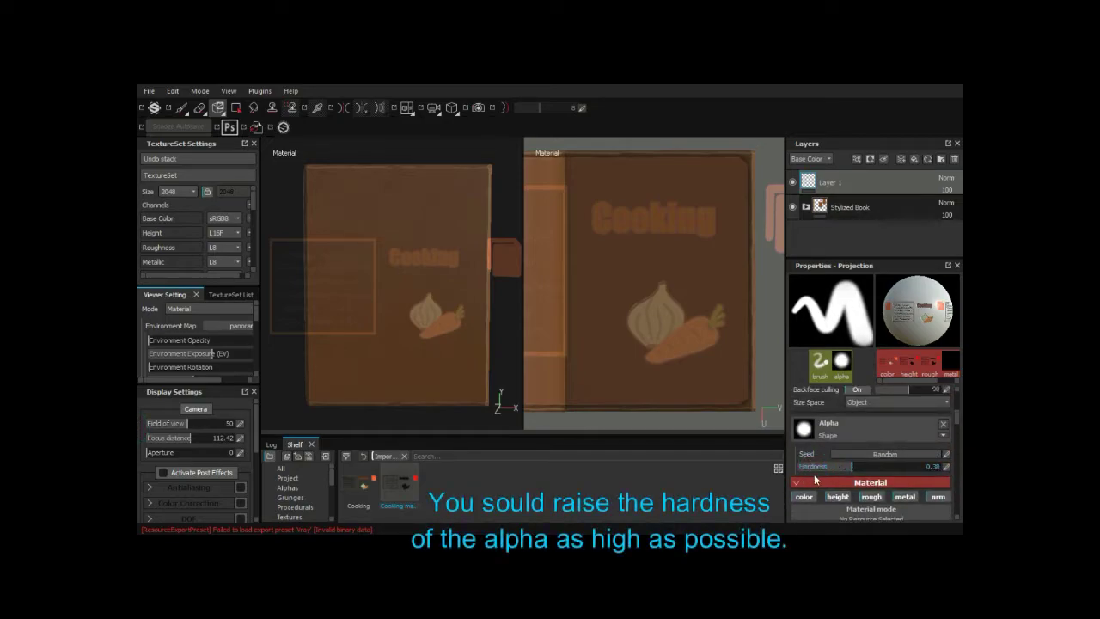
drag(858, 467, 950, 465)
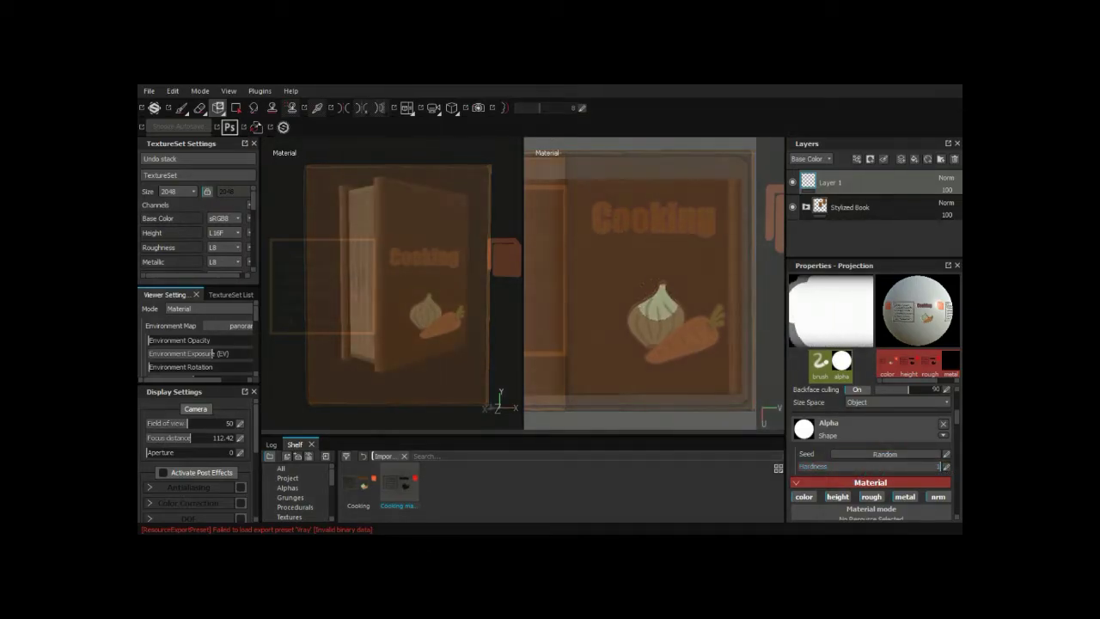
- Paint the Cooking title and the onion-and-carrot image from the projection onto the cover
mouse_move(601, 216)
mouse_down()
mouse_move(625, 227)
mouse_move(706, 221)
mouse_up()
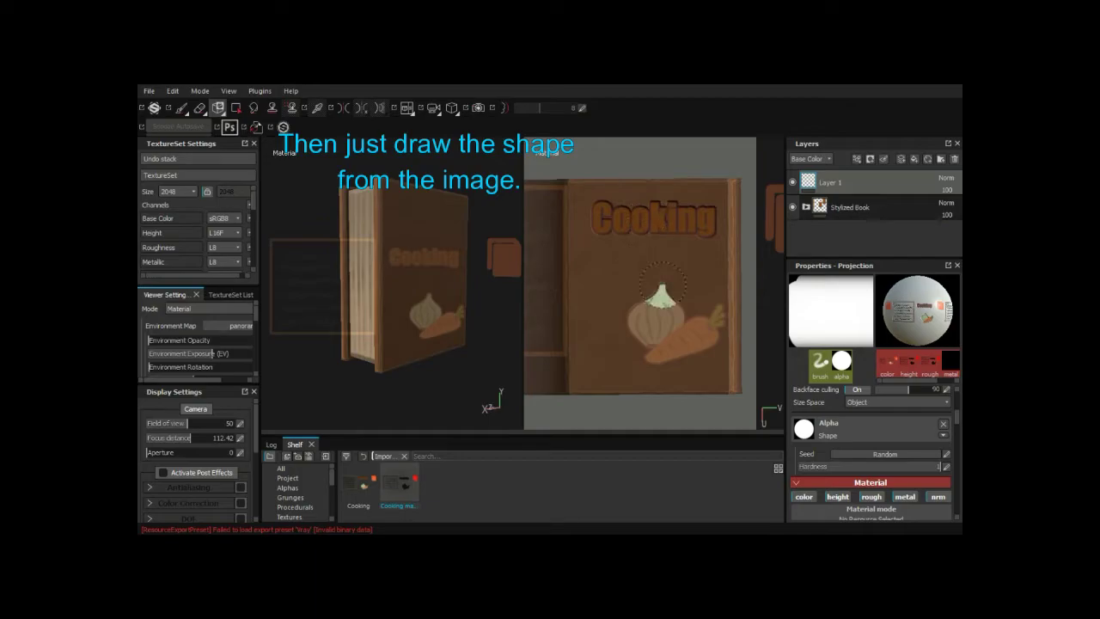
alt+middle_drag(639, 272, 655, 282)
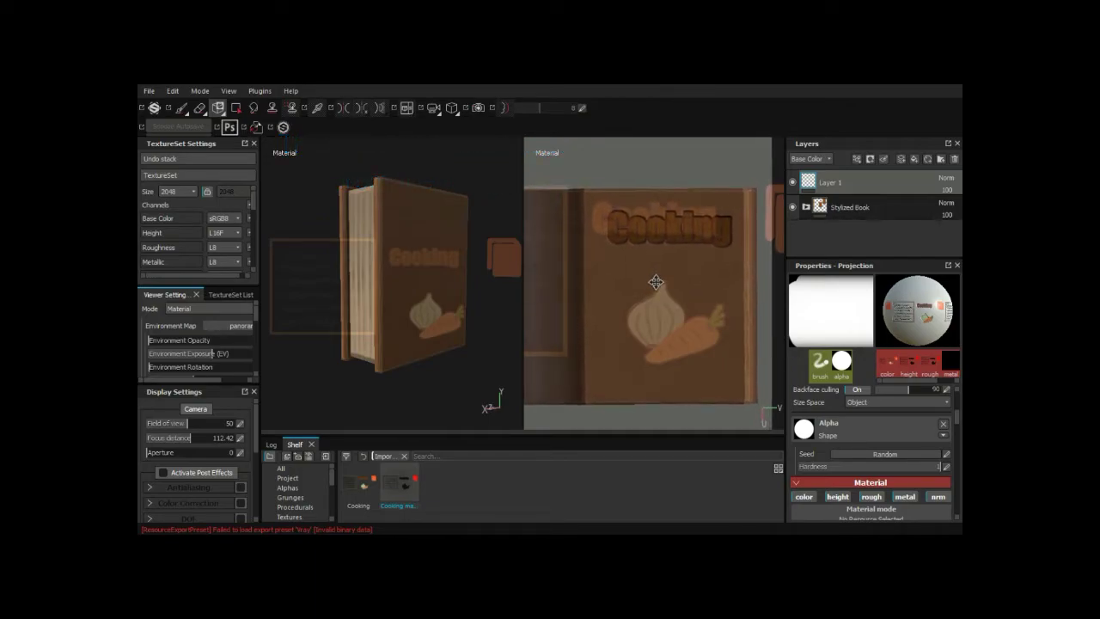
click(656, 282)
drag(661, 294, 677, 314)
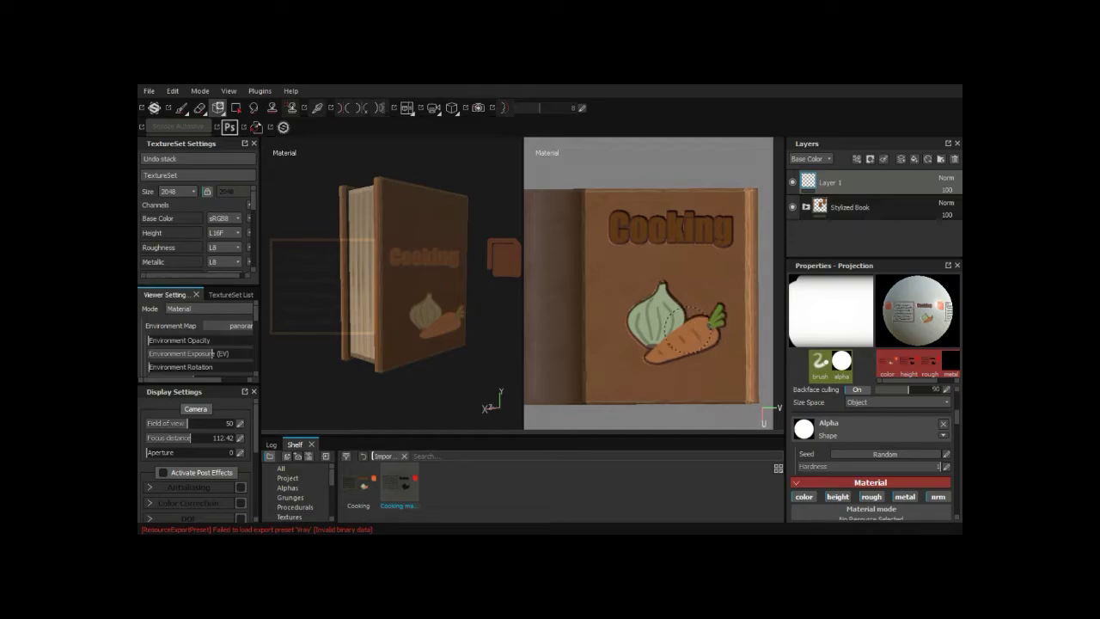
click(181, 108)
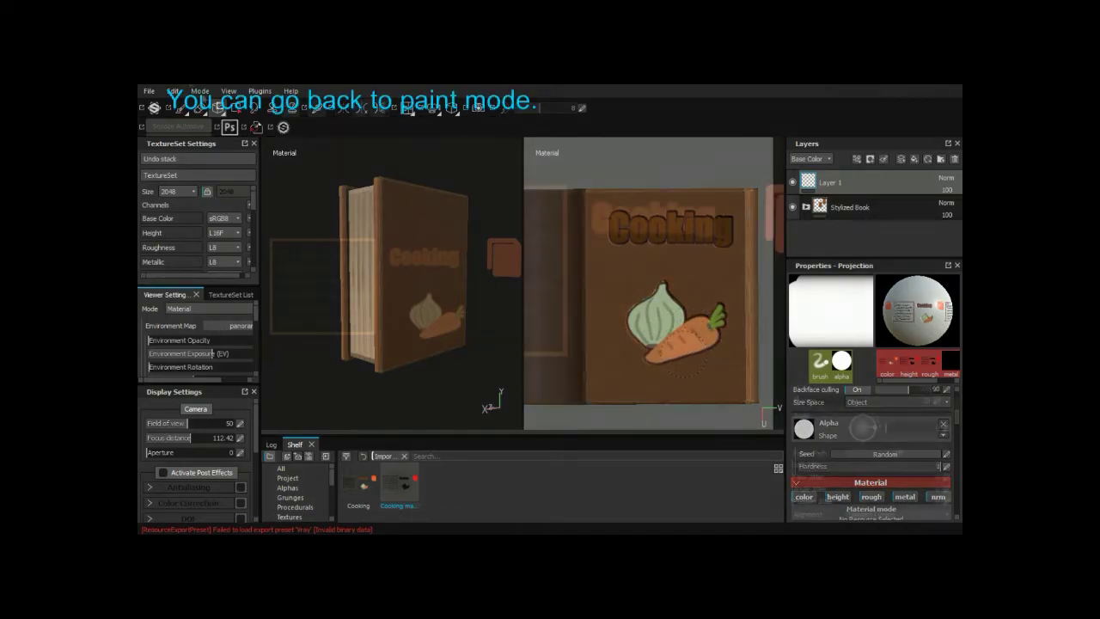
- Return to the Paint tool and rotate the book to face its cover
click(181, 107)
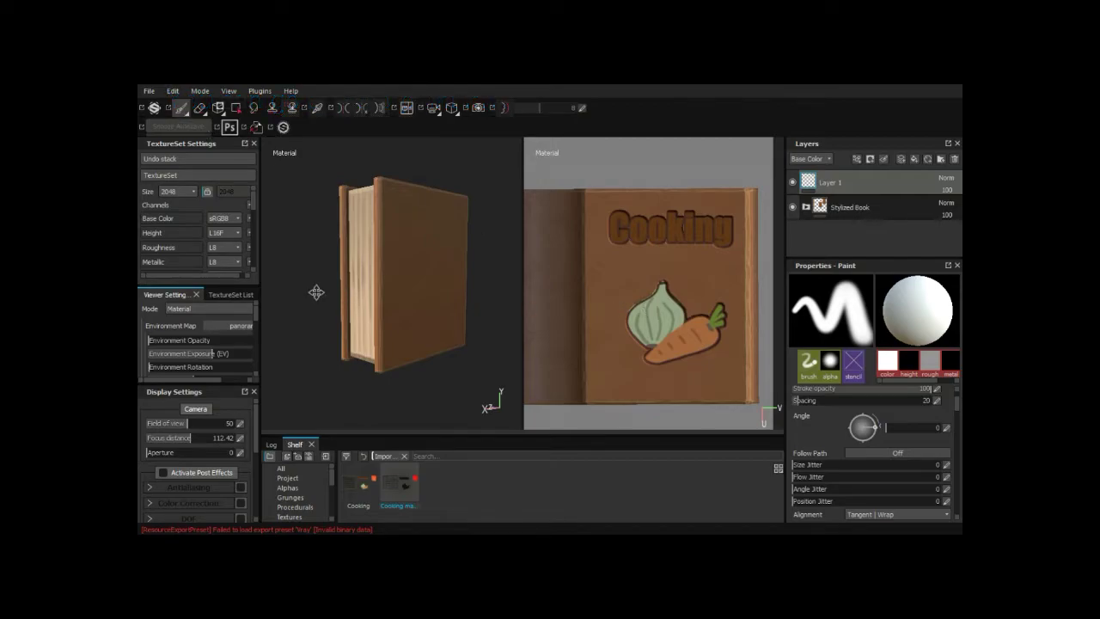
mouse_move(314, 292)
alt+mouse_down()
mouse_move(444, 272)
mouse_move(375, 274)
mouse_move(446, 246)
mouse_move(401, 256)
mouse_move(407, 287)
mouse_move(432, 253)
mouse_move(407, 280)
mouse_move(415, 276)
alt+mouse_up()
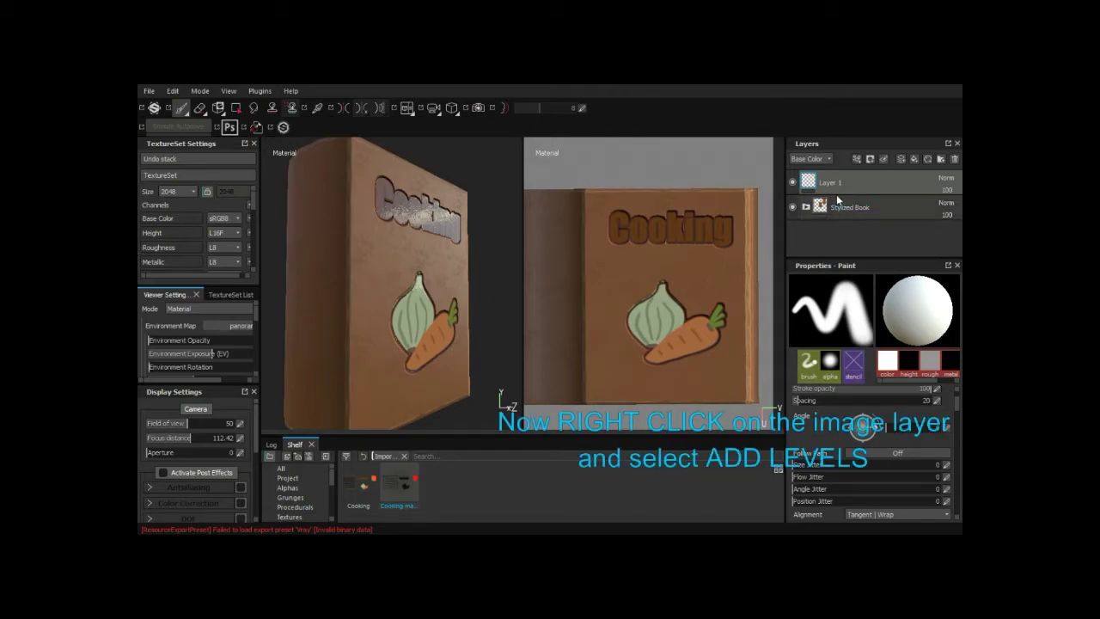
- Add two Levels effects to Layer 1
right_click(808, 183)
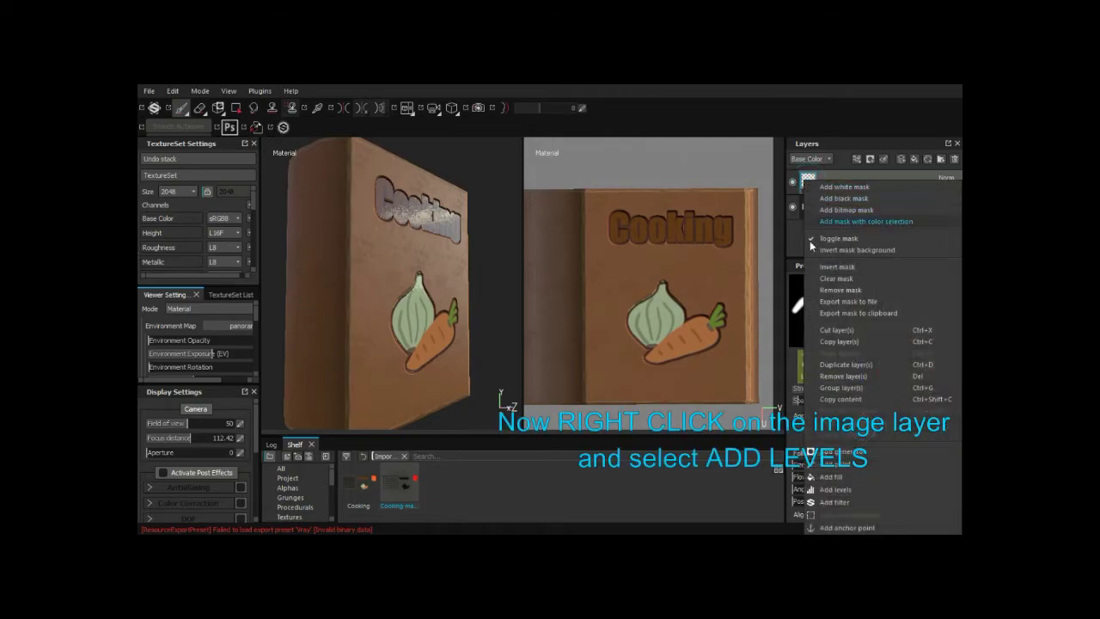
click(845, 492)
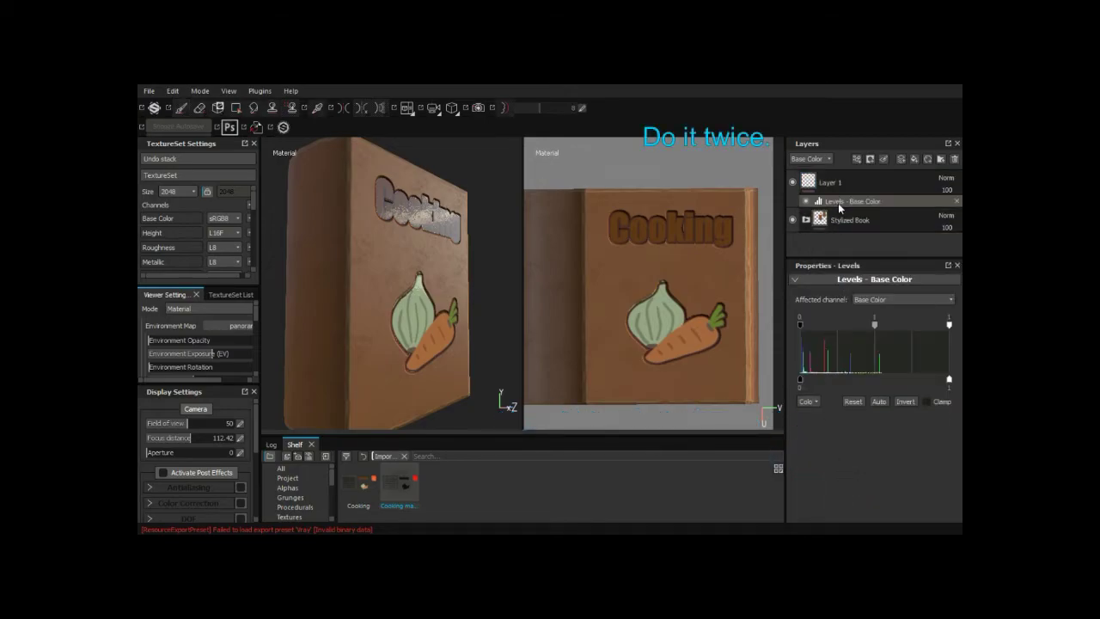
click(826, 185)
right_click(810, 182)
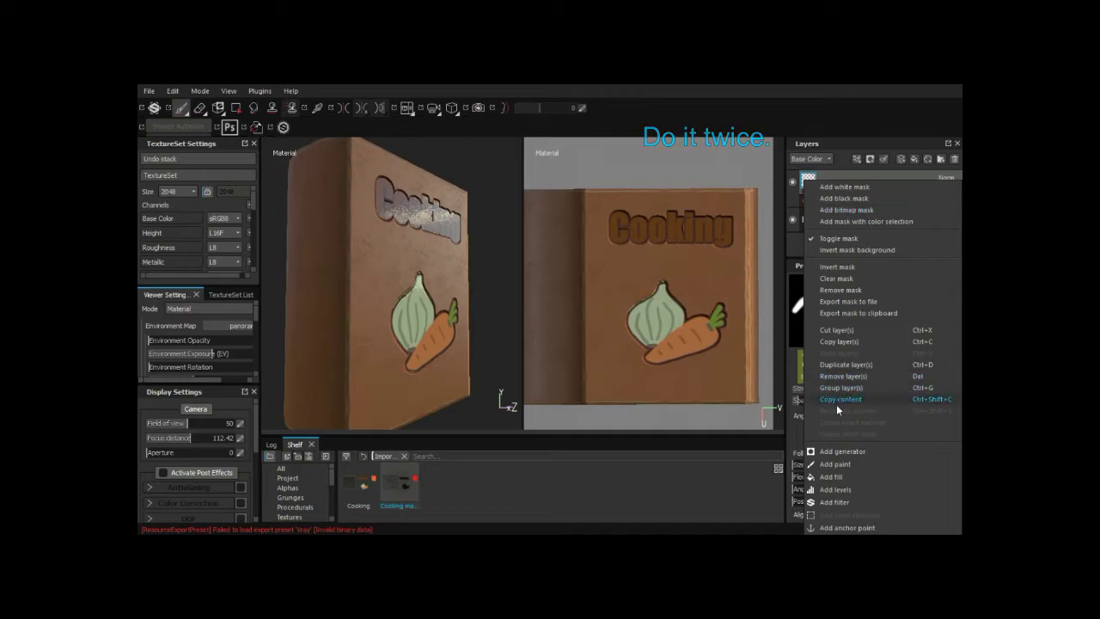
click(840, 490)
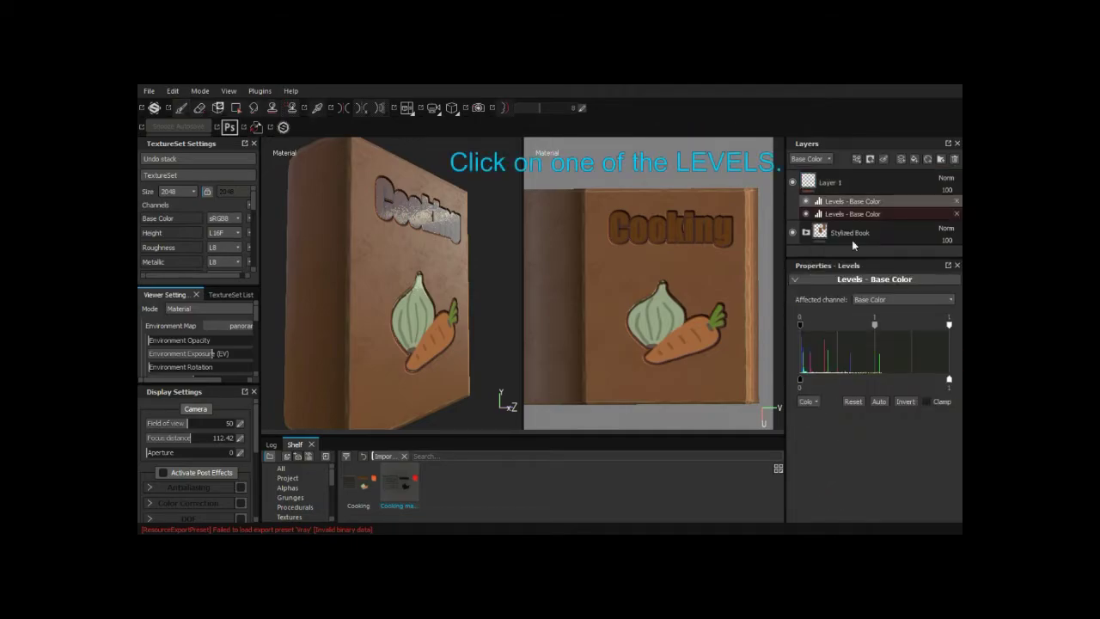
- Set the first Levels to affect Height and the second to affect Roughness
click(866, 203)
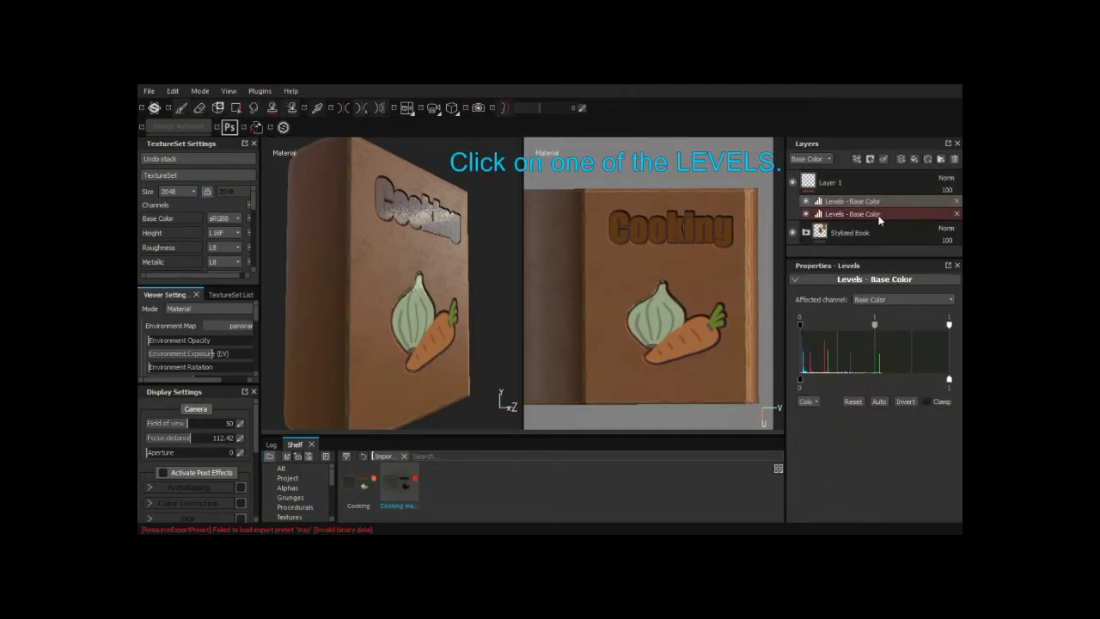
click(886, 297)
click(885, 317)
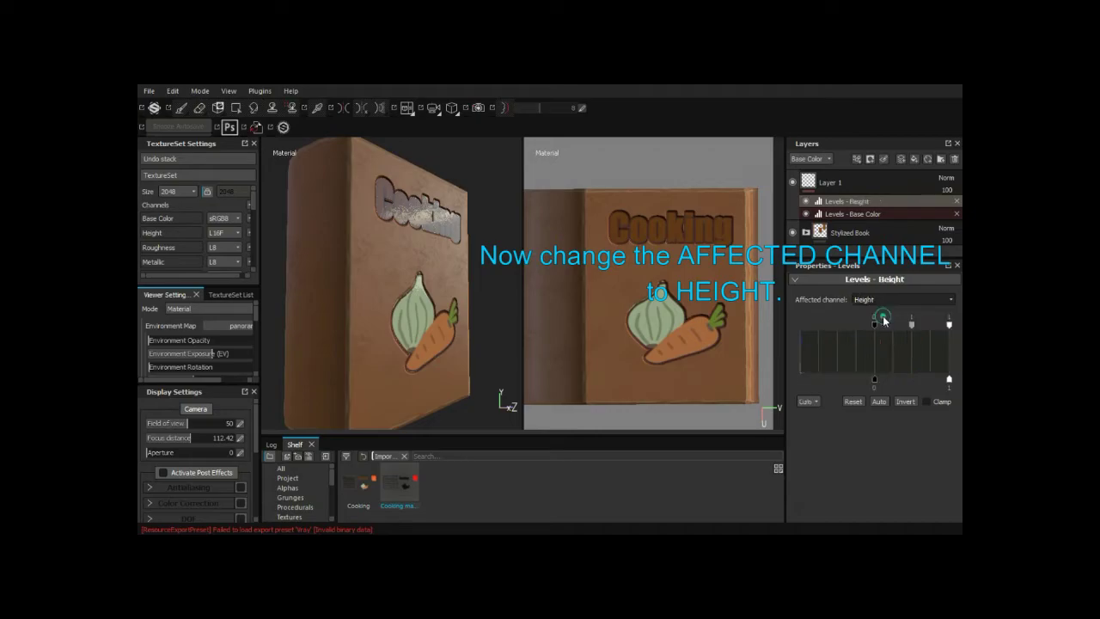
click(859, 214)
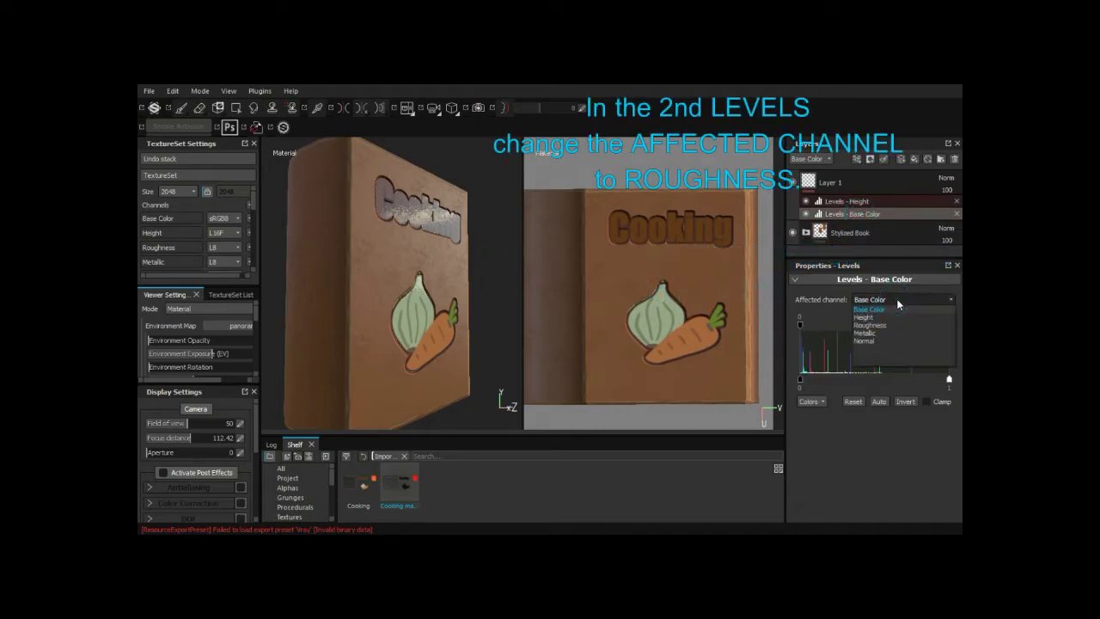
click(885, 324)
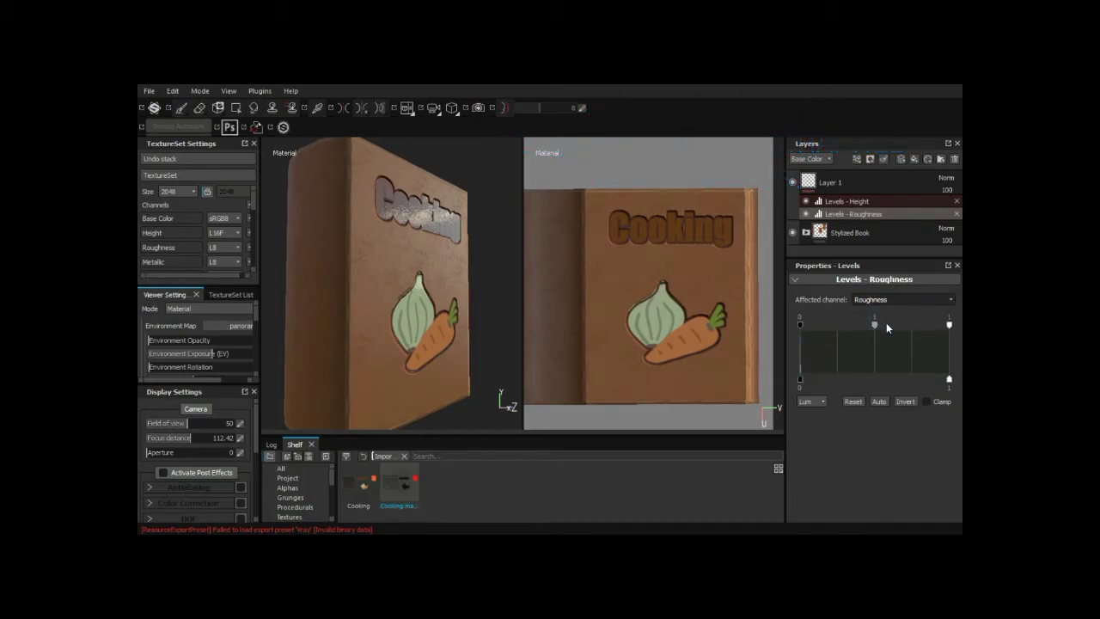
- Lower the Height input black point to -1.002 and set the midpoint to 0.558
alt+drag(395, 222, 503, 401)
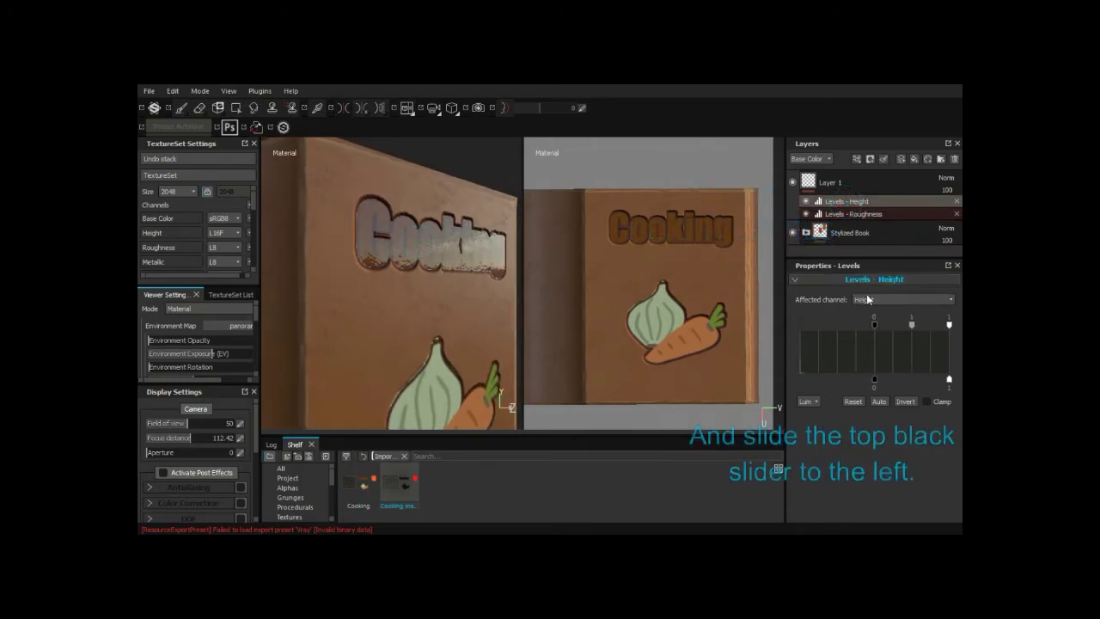
drag(874, 324, 801, 328)
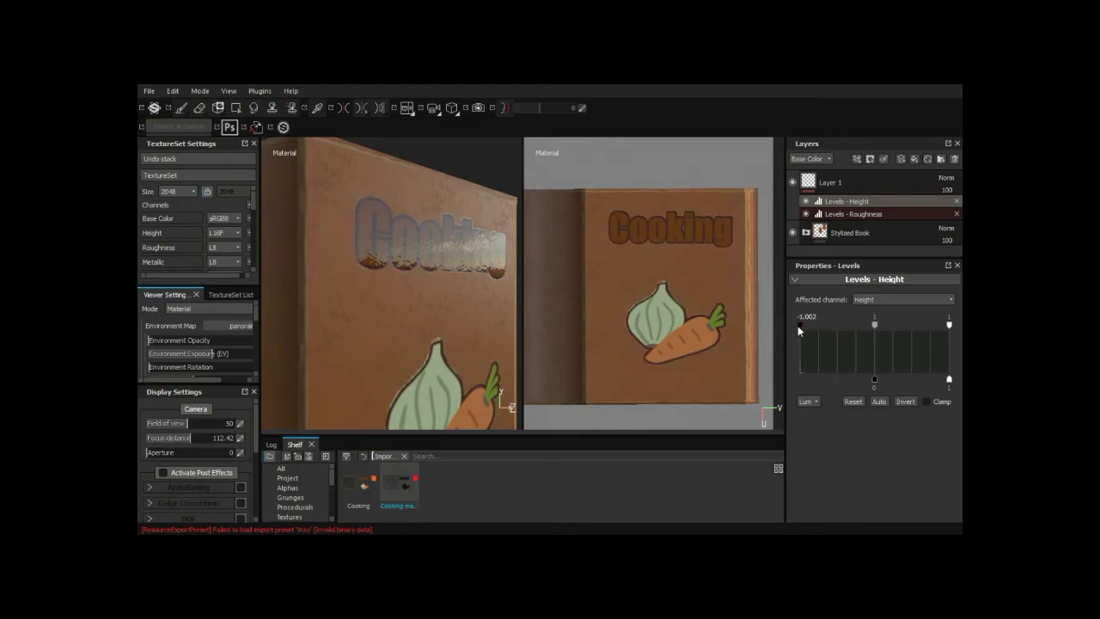
alt+drag(412, 283, 456, 285)
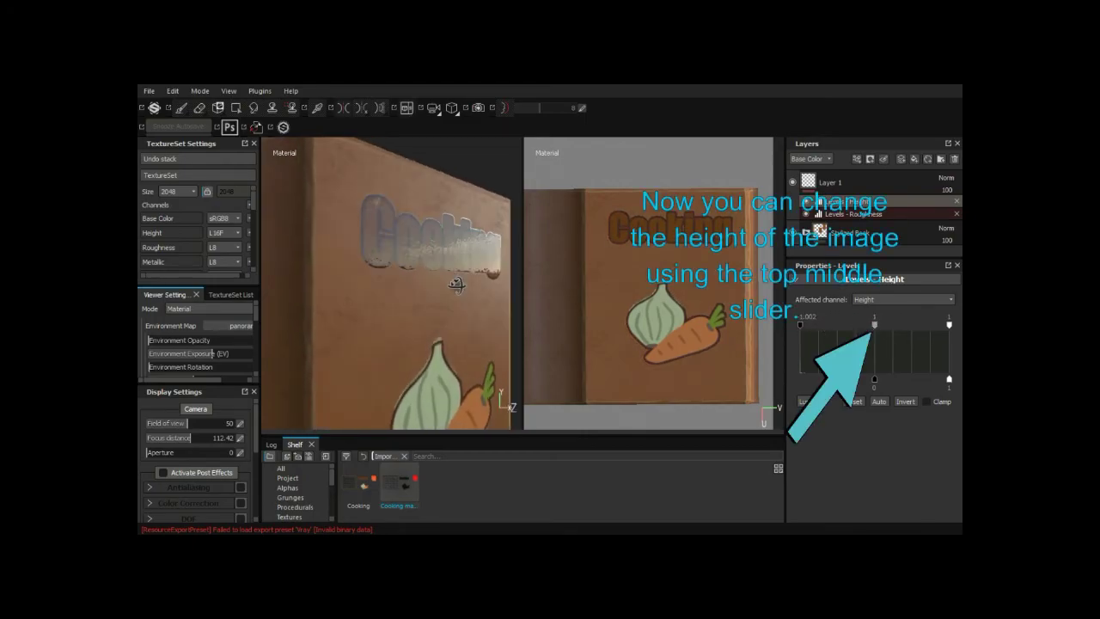
drag(873, 324, 866, 327)
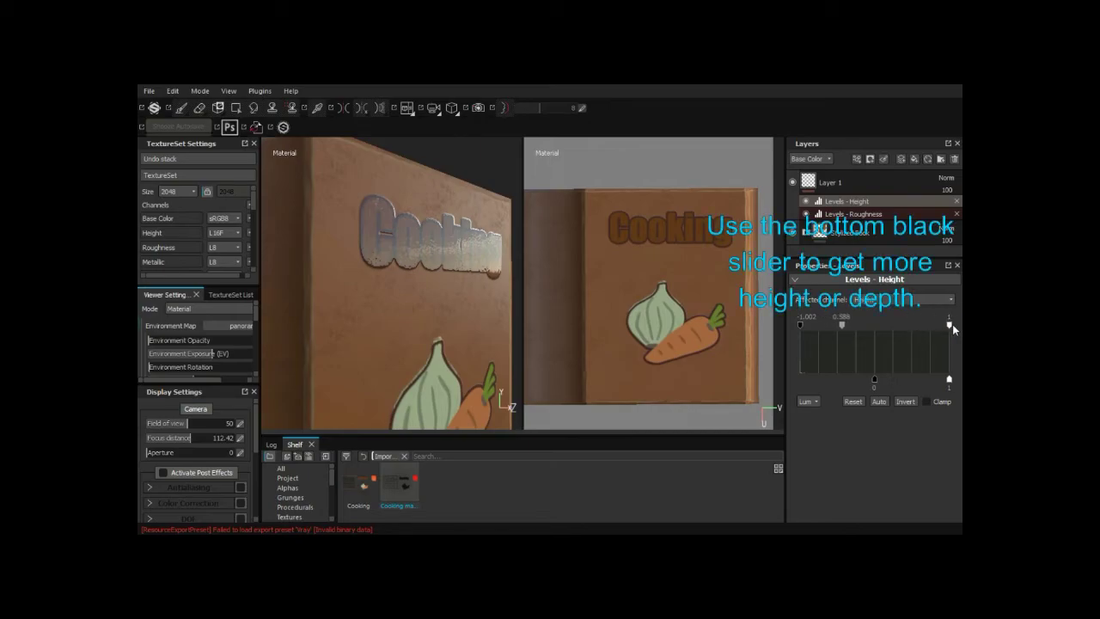
drag(844, 324, 840, 328)
- Set the Height output low to 0.048 to deepen the Cooking relief
drag(873, 380, 876, 380)
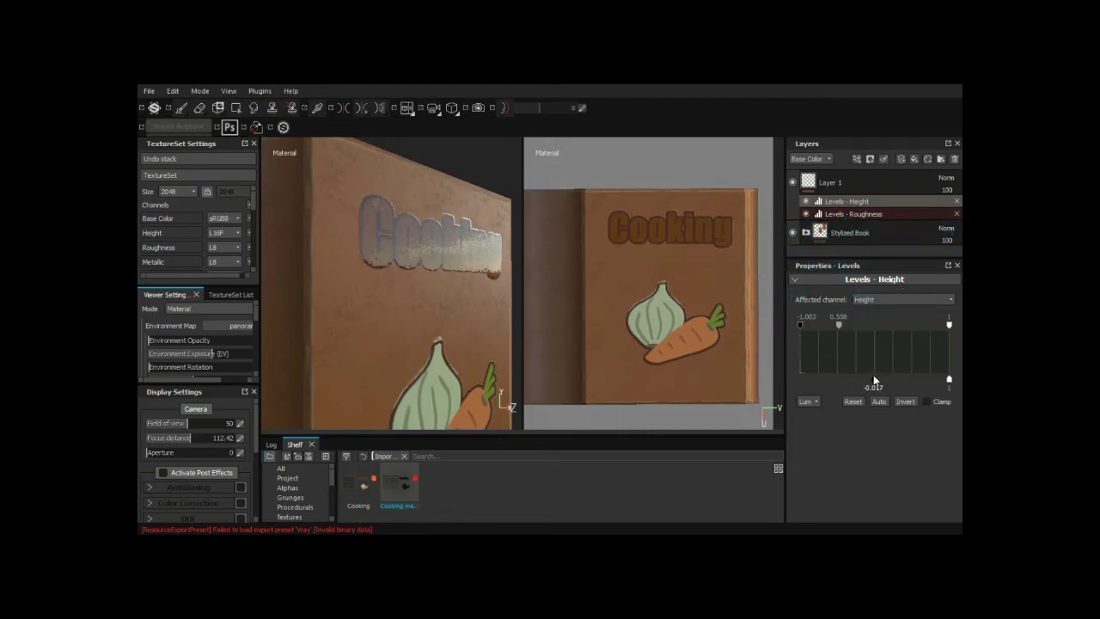
alt+drag(481, 284, 430, 267)
drag(870, 381, 876, 382)
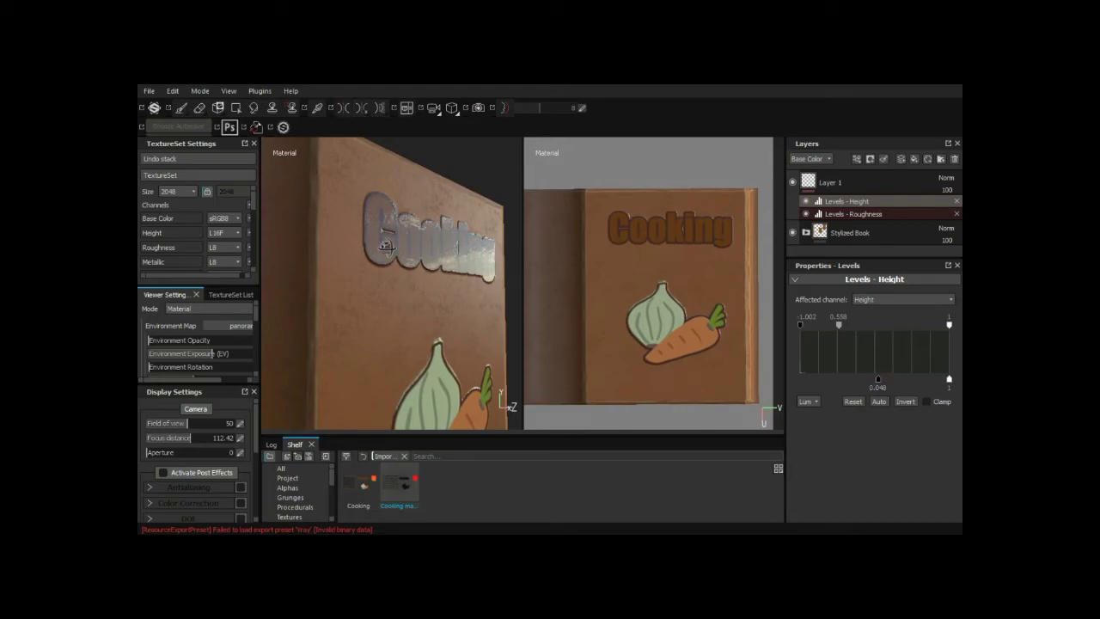
mouse_move(516, 282)
alt+mouse_down()
mouse_move(504, 397)
mouse_move(386, 250)
mouse_move(434, 261)
mouse_move(356, 246)
mouse_move(397, 272)
mouse_move(380, 262)
alt+mouse_up()
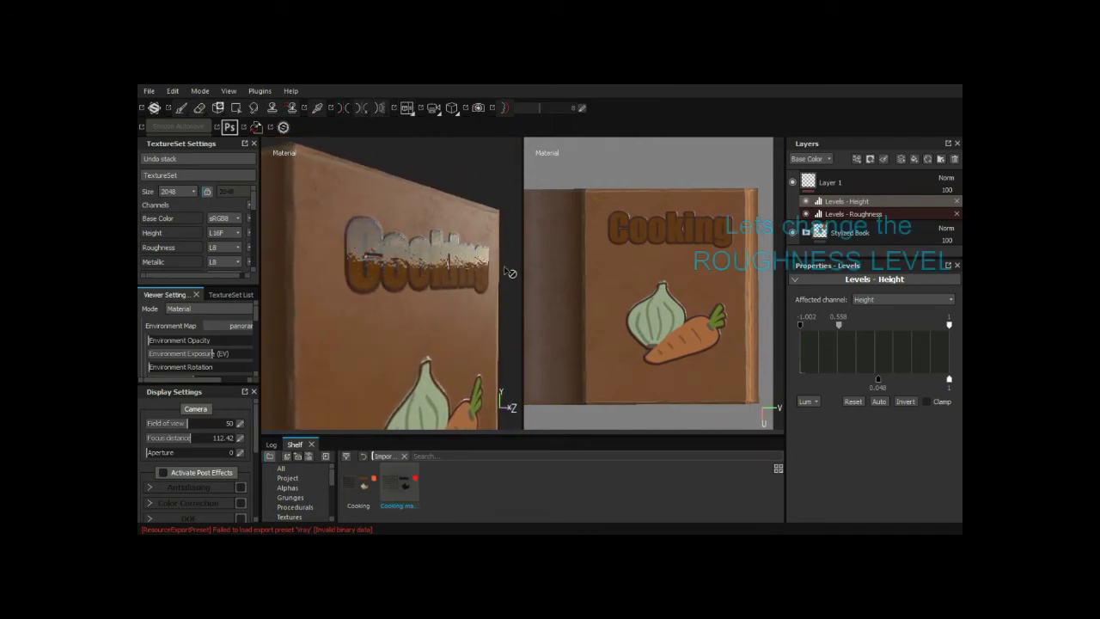
- Raise the Roughness Levels minimum output to about 0.207, then rotate the lighting to check the matte cover
click(846, 213)
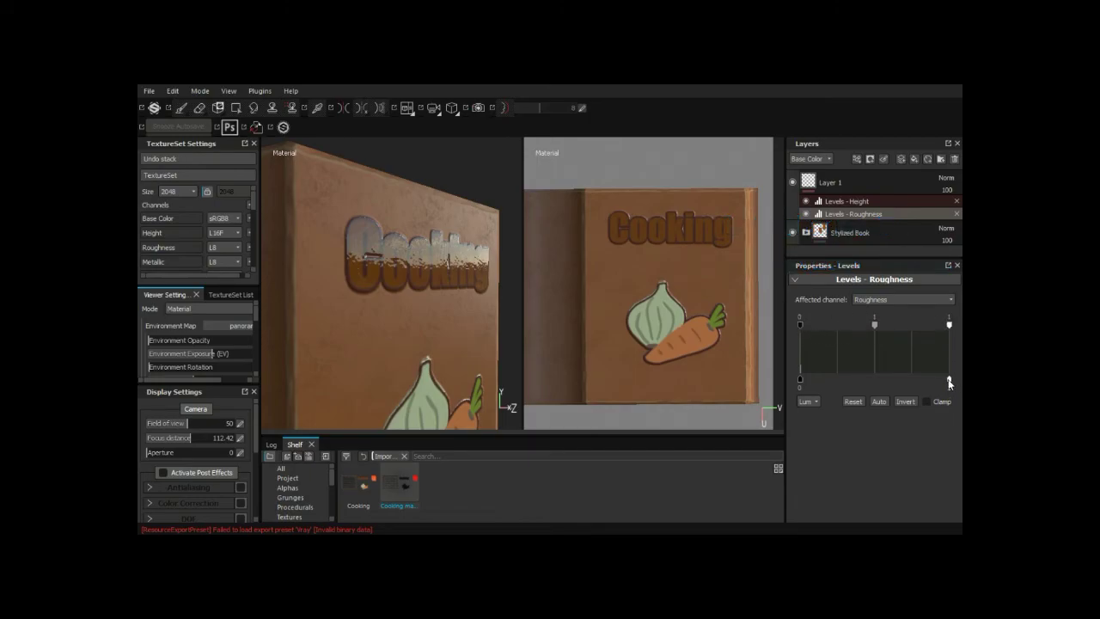
drag(949, 380, 909, 381)
drag(841, 386, 825, 388)
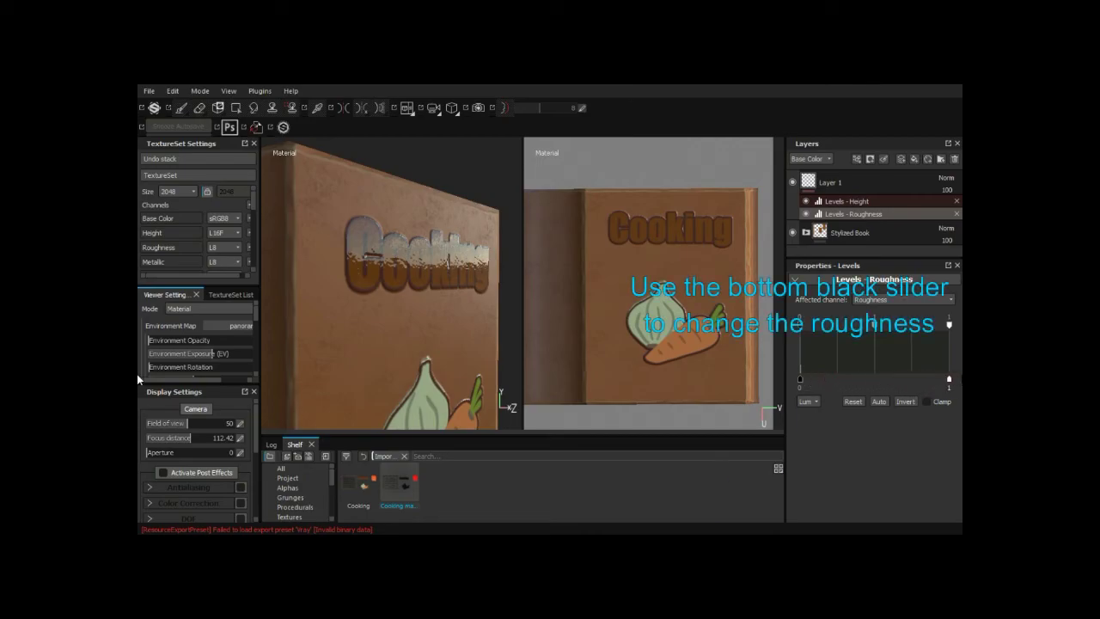
drag(801, 380, 807, 381)
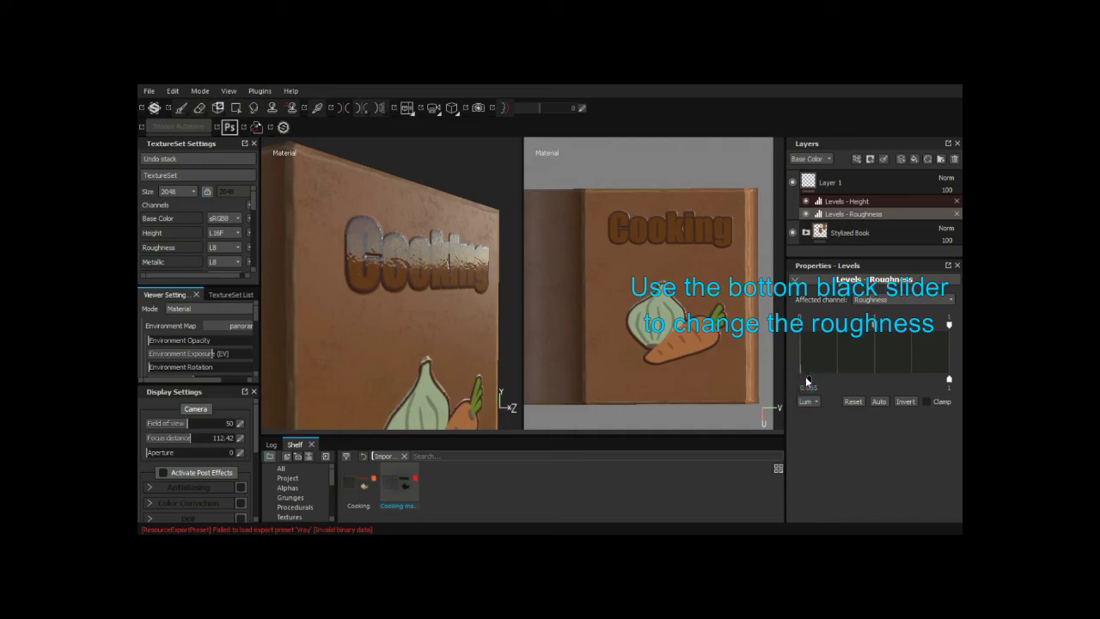
click(810, 379)
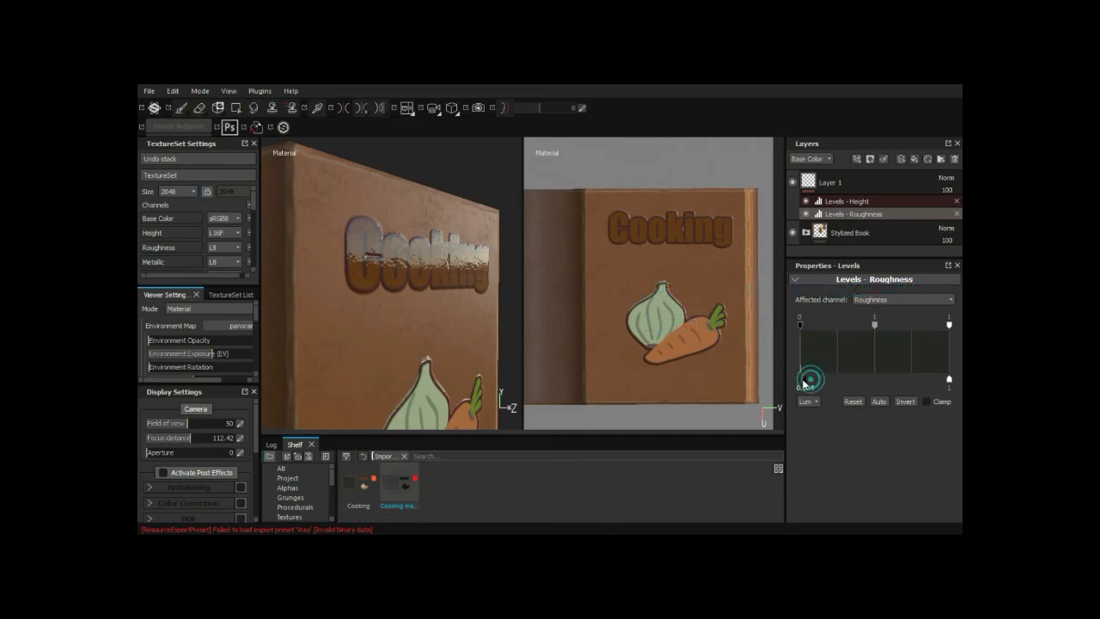
mouse_move(810, 381)
mouse_down()
mouse_move(870, 380)
mouse_move(830, 378)
mouse_up()
mouse_move(378, 284)
alt+mouse_down()
mouse_move(418, 291)
mouse_move(397, 298)
mouse_move(414, 280)
alt+mouse_up()
mouse_move(359, 216)
shift+right_down()
mouse_move(464, 218)
mouse_move(446, 232)
shift+right_up()
alt+drag(442, 230, 436, 228)
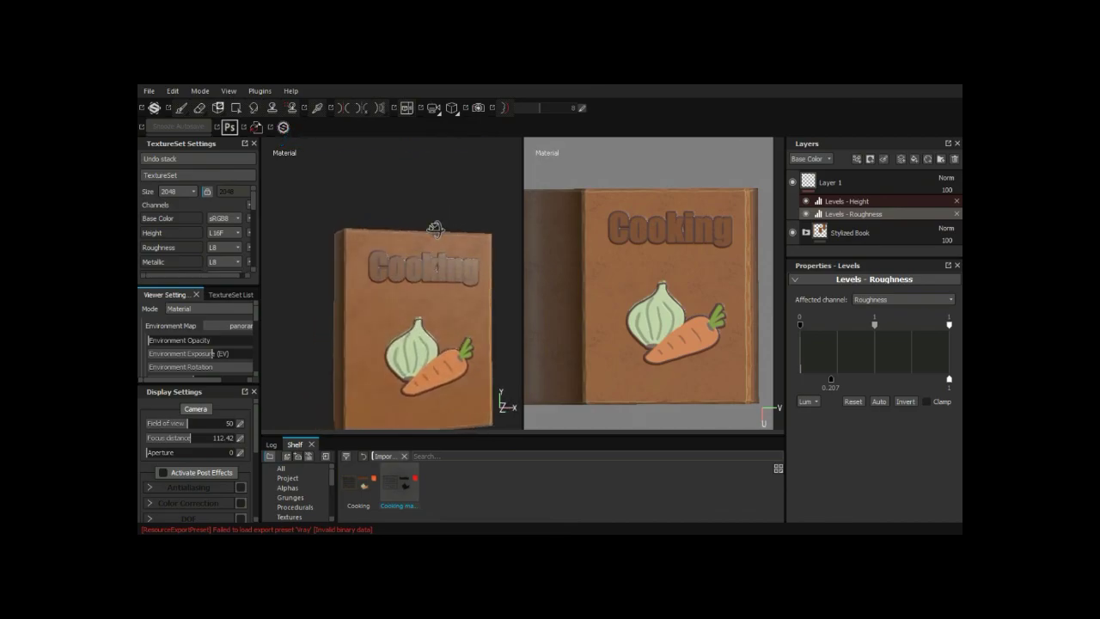